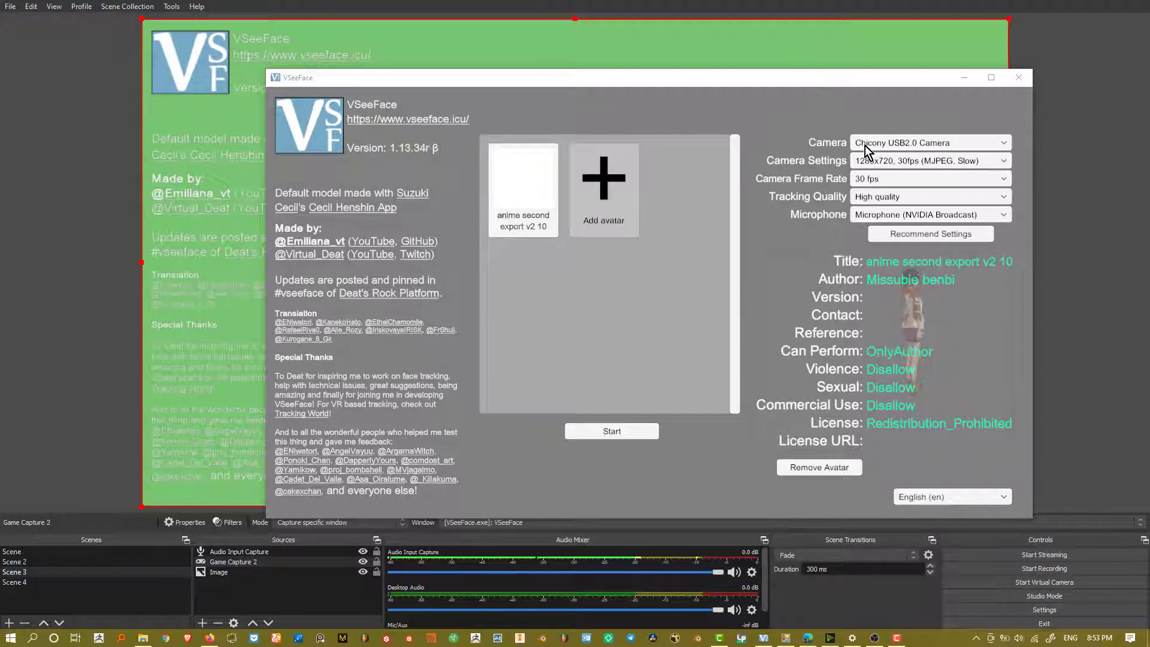
Set the webcam capture to 1280x720, 10fps (YUY2) from the Camera Settings list
left_click(903, 163)
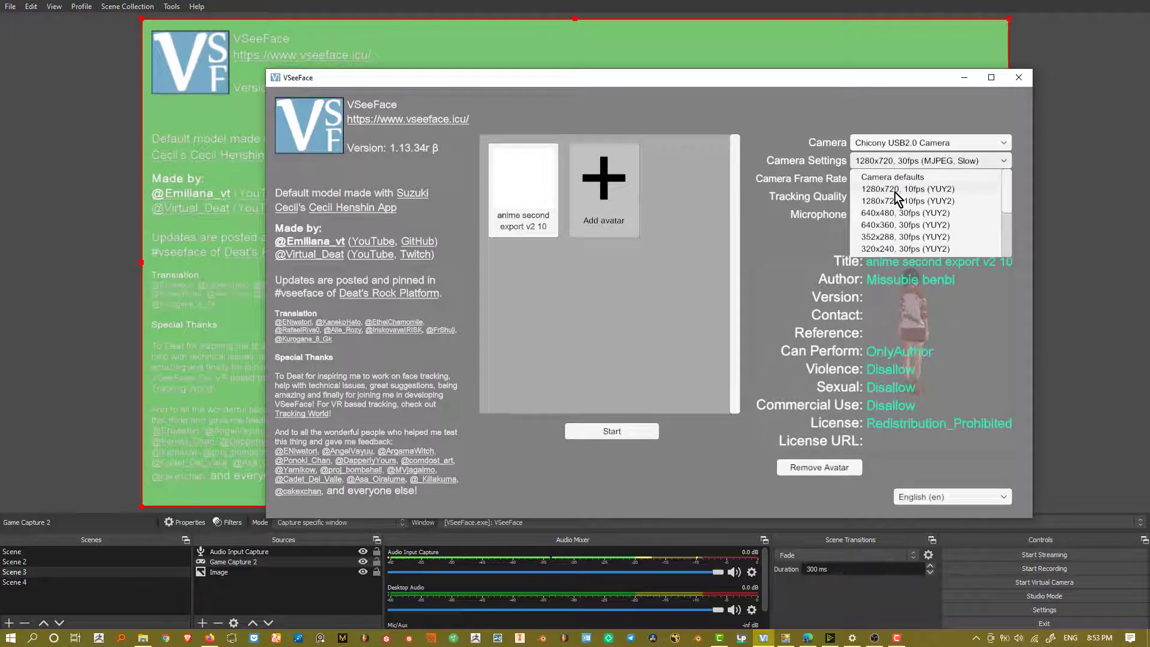
scroll(905, 206, "down", 3)
scroll(908, 216, "down", 2)
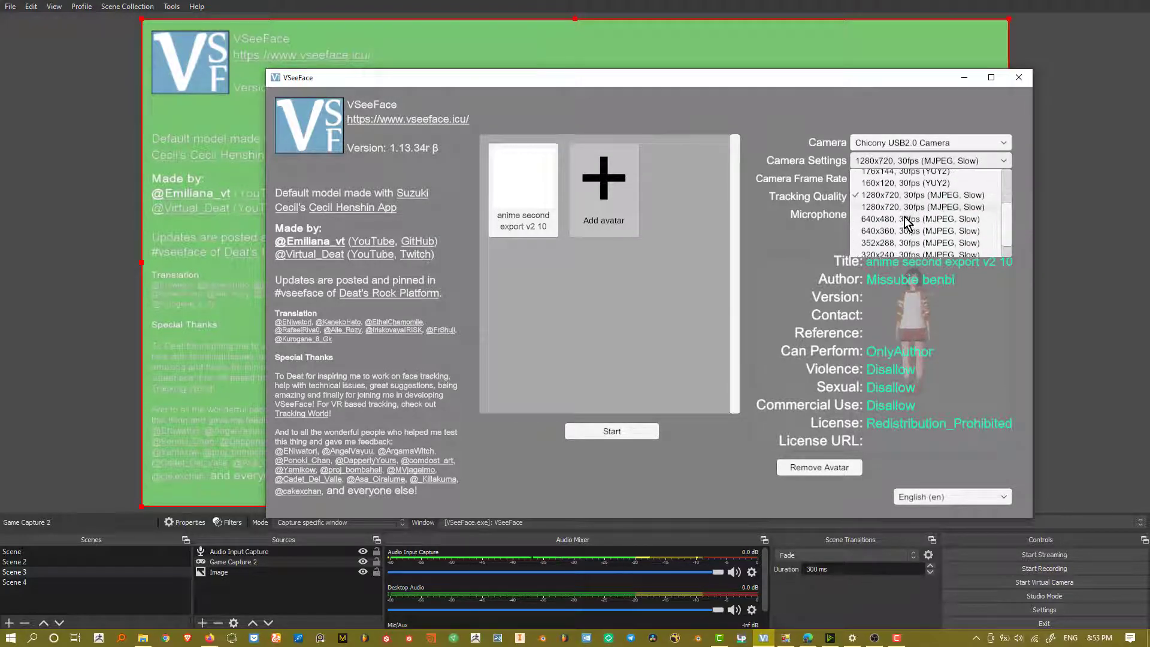
scroll(918, 249, "up", 3)
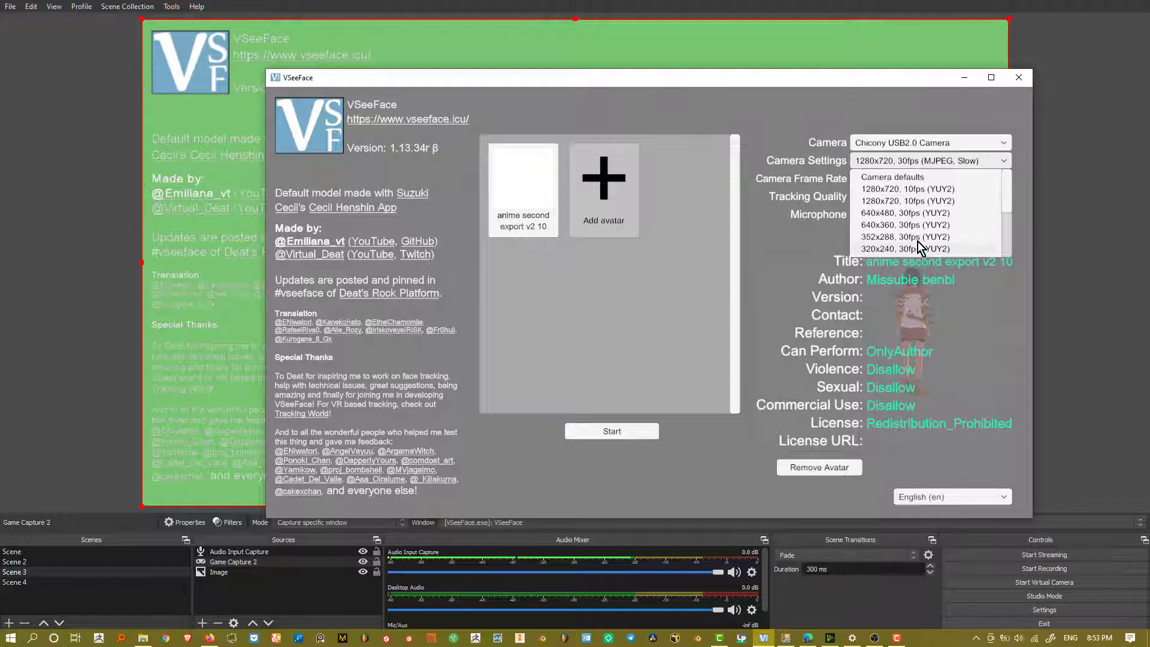
scroll(877, 224, "up", 1)
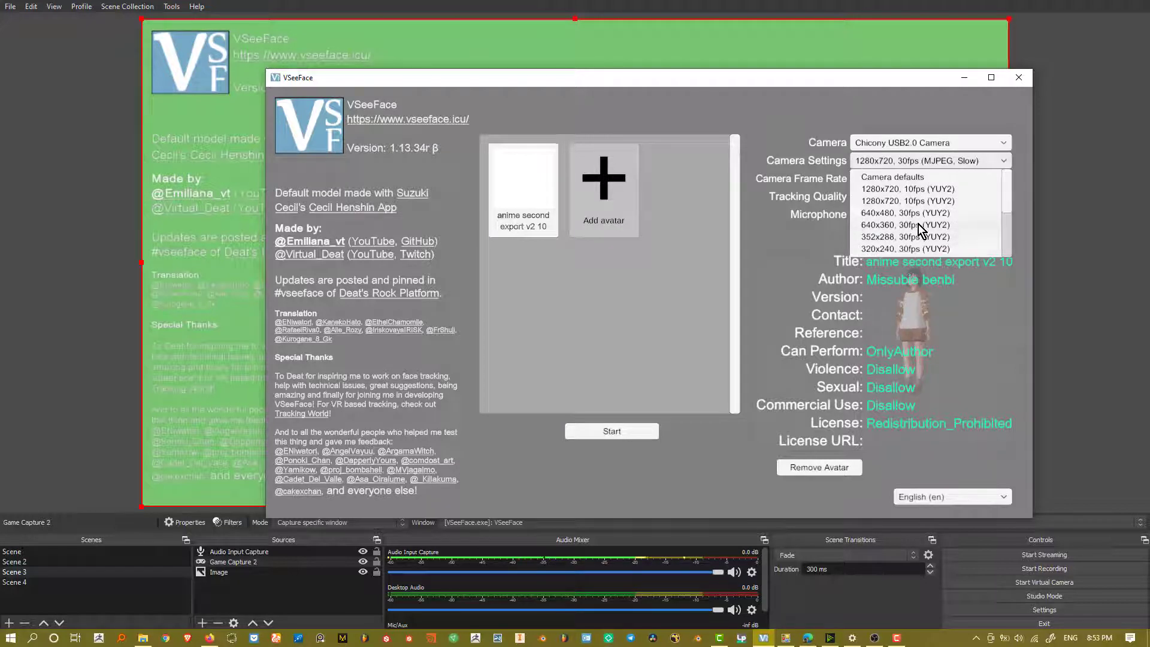
left_click(929, 191)
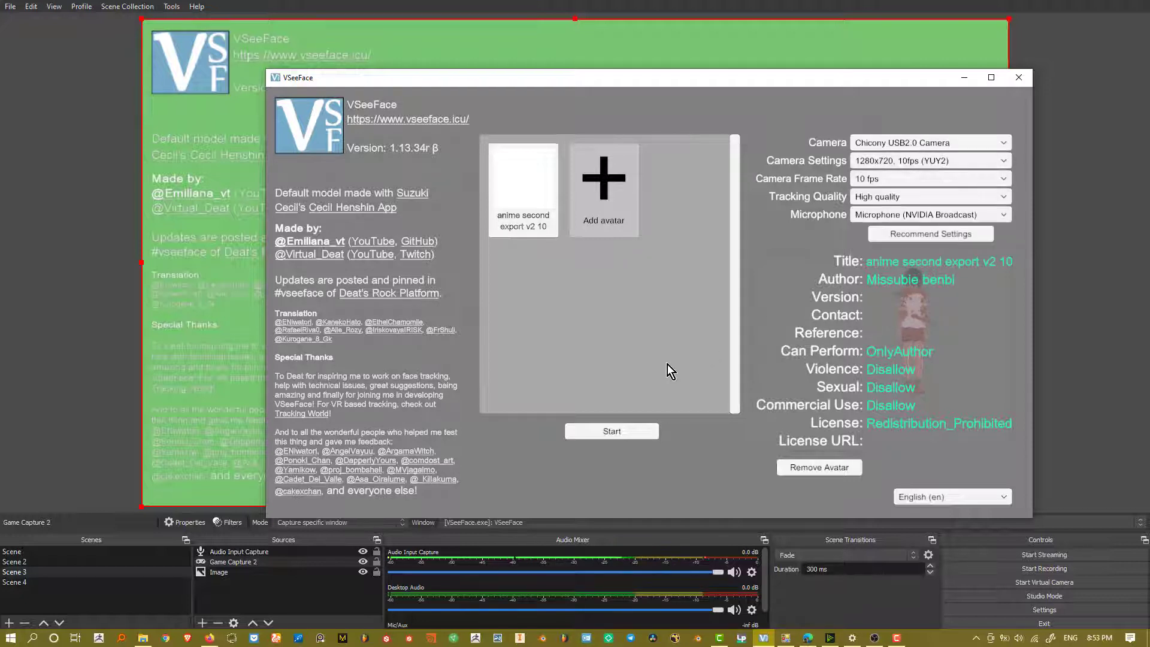
Start avatar tracking with the webcam at 1280x720, 10fps
left_click(610, 430)
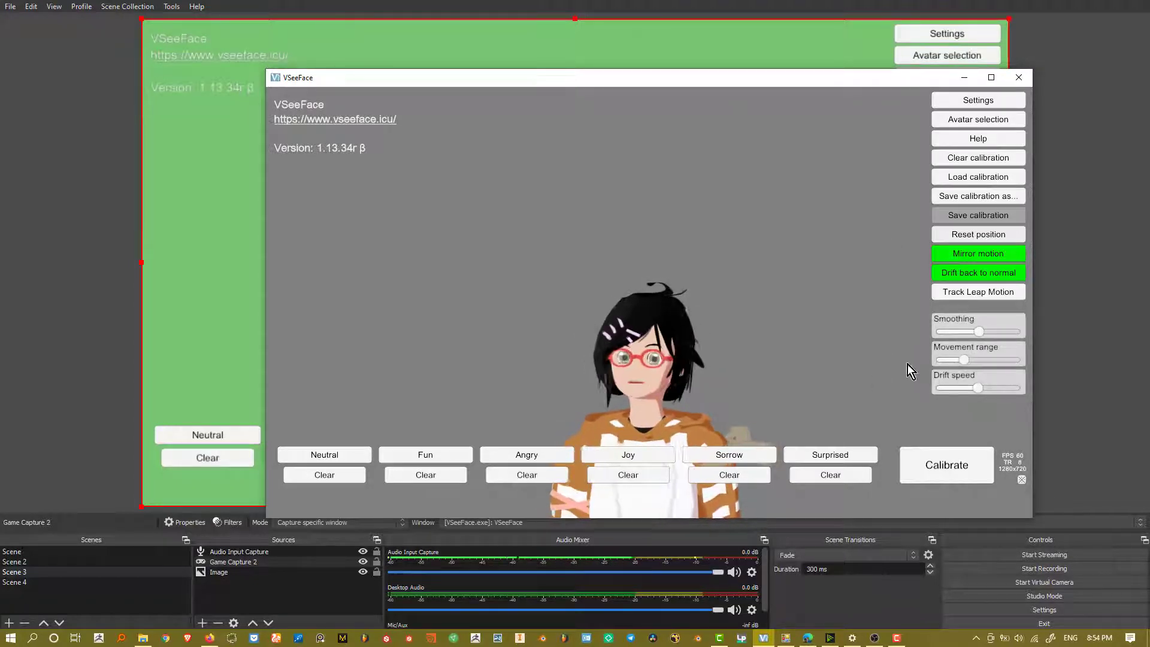
Switch to 640x480, 30fps (YUY2) at 30 fps, start tracking and re-centre the avatar
left_click(968, 125)
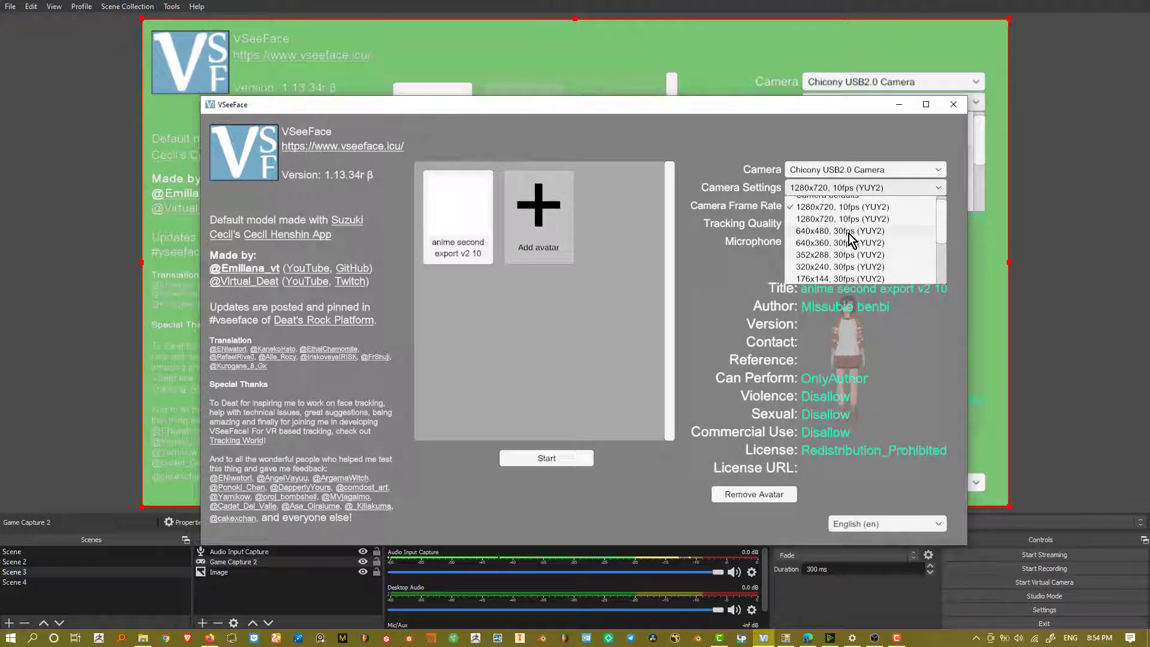
left_click(848, 233)
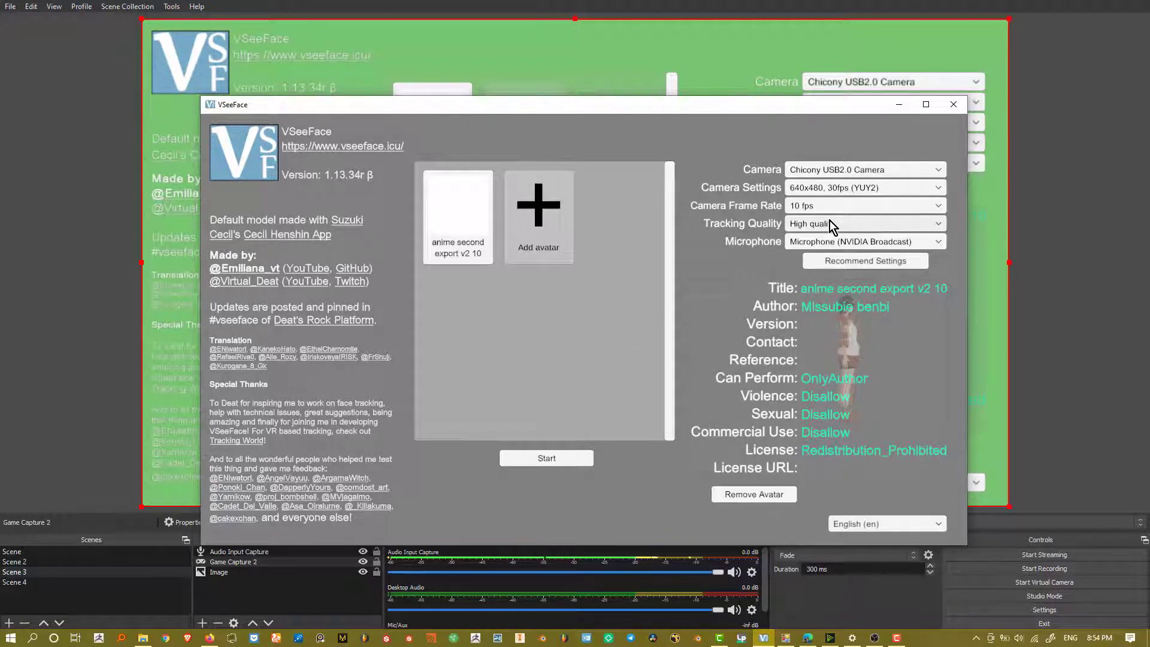
left_click(808, 207)
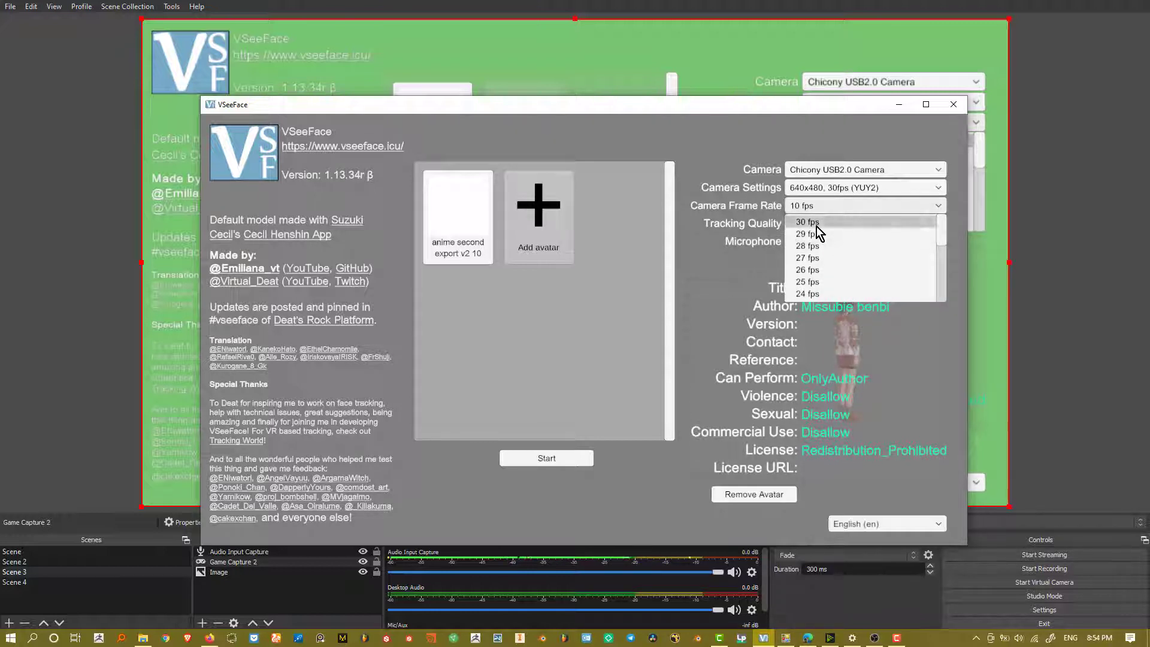
left_click(807, 222)
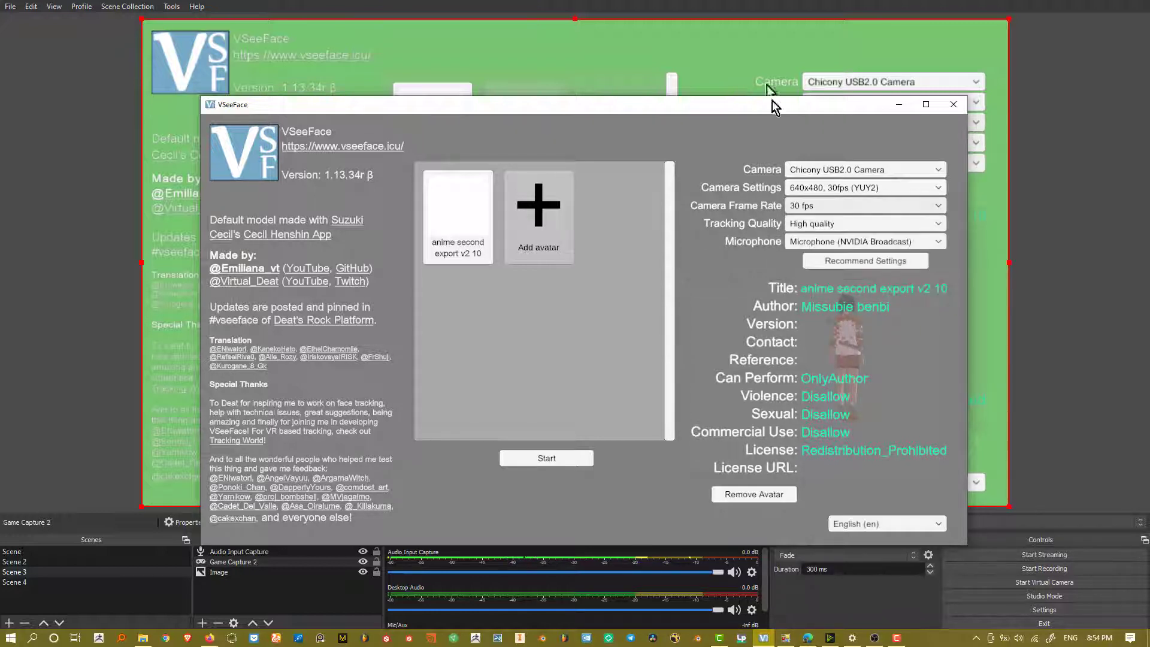
left_click(537, 459)
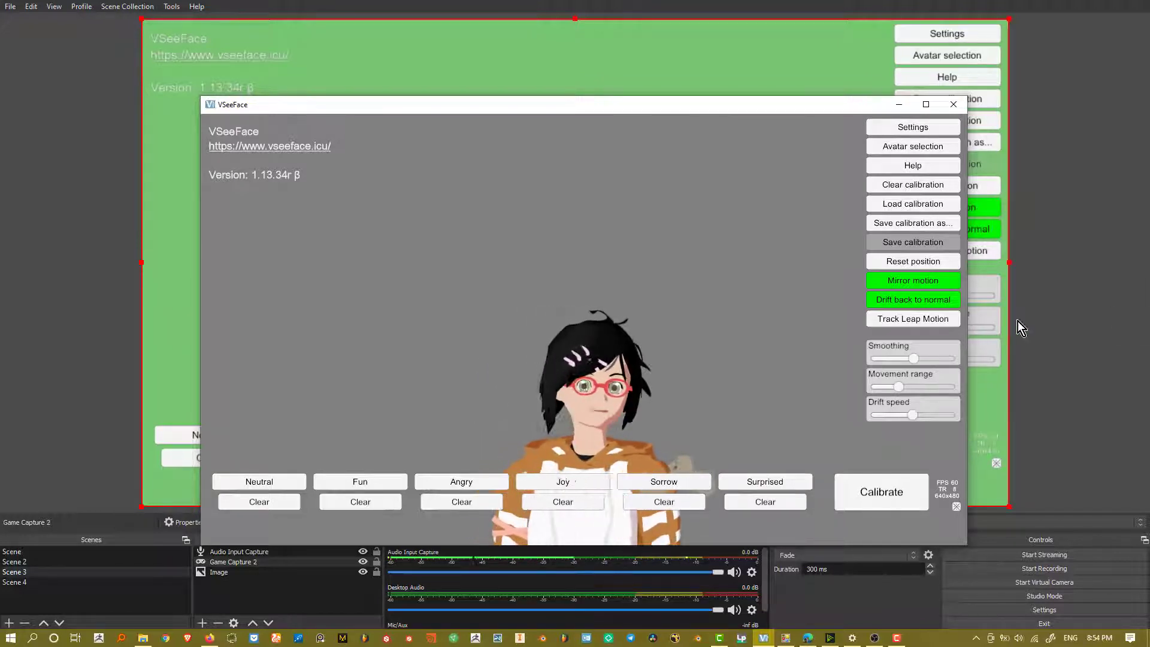
left_click(921, 263)
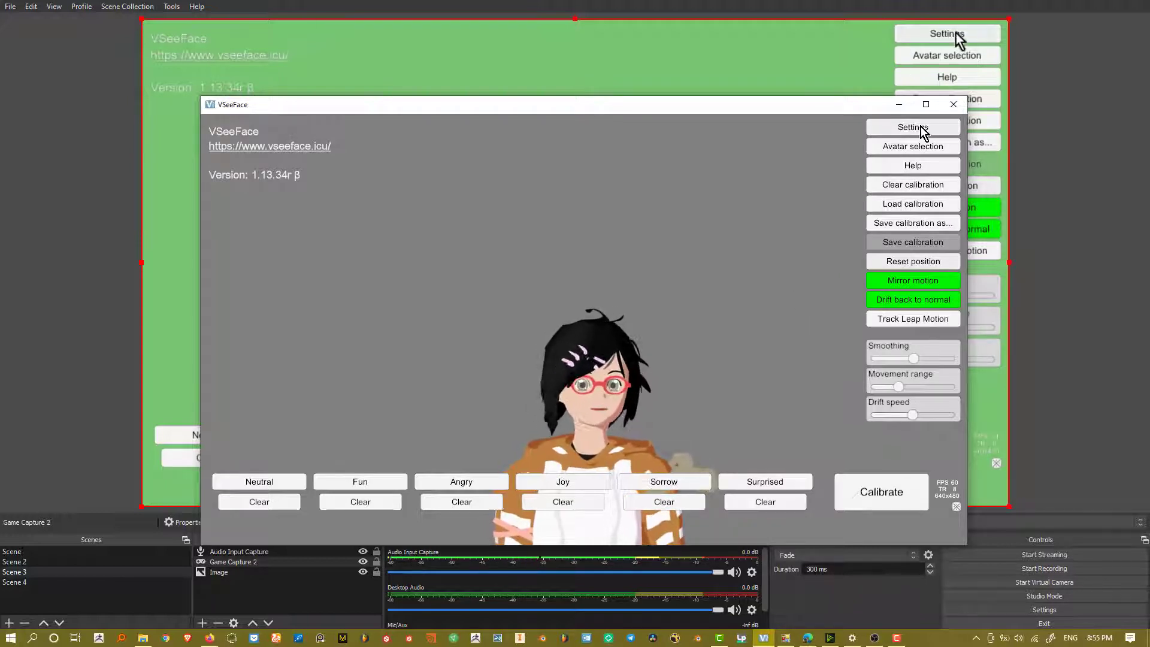
Back on the setup screen, choose 320x240, 30fps (YUY2) and keep 30 fps
left_click(949, 108)
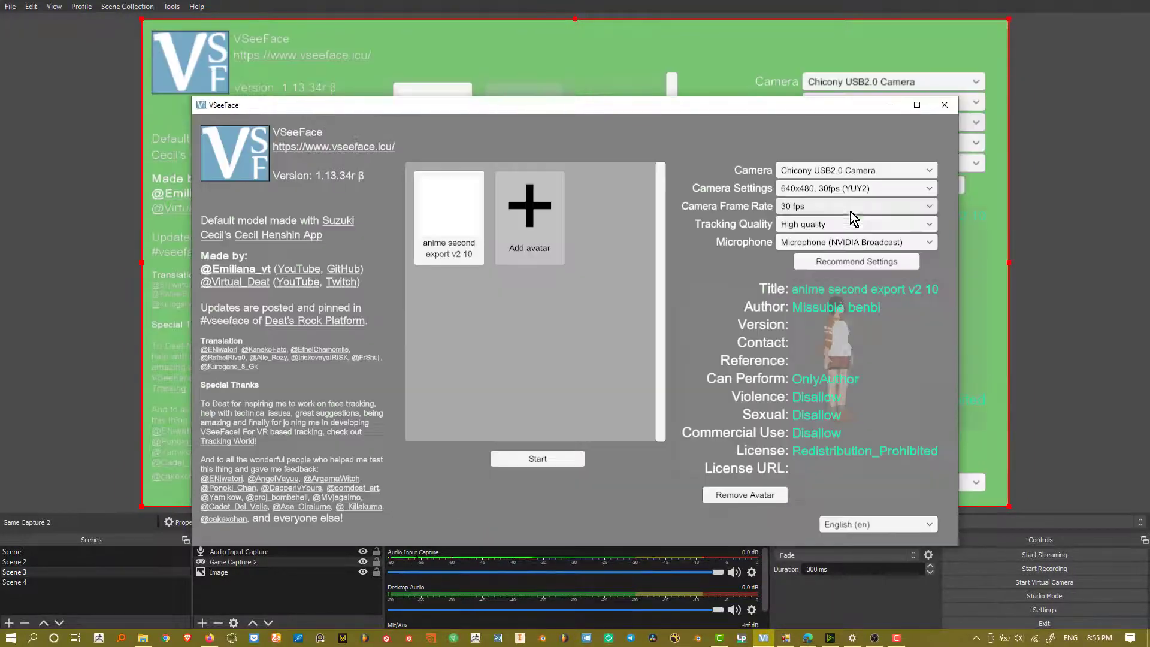
left_click(826, 189)
scroll(829, 273, "down", 2)
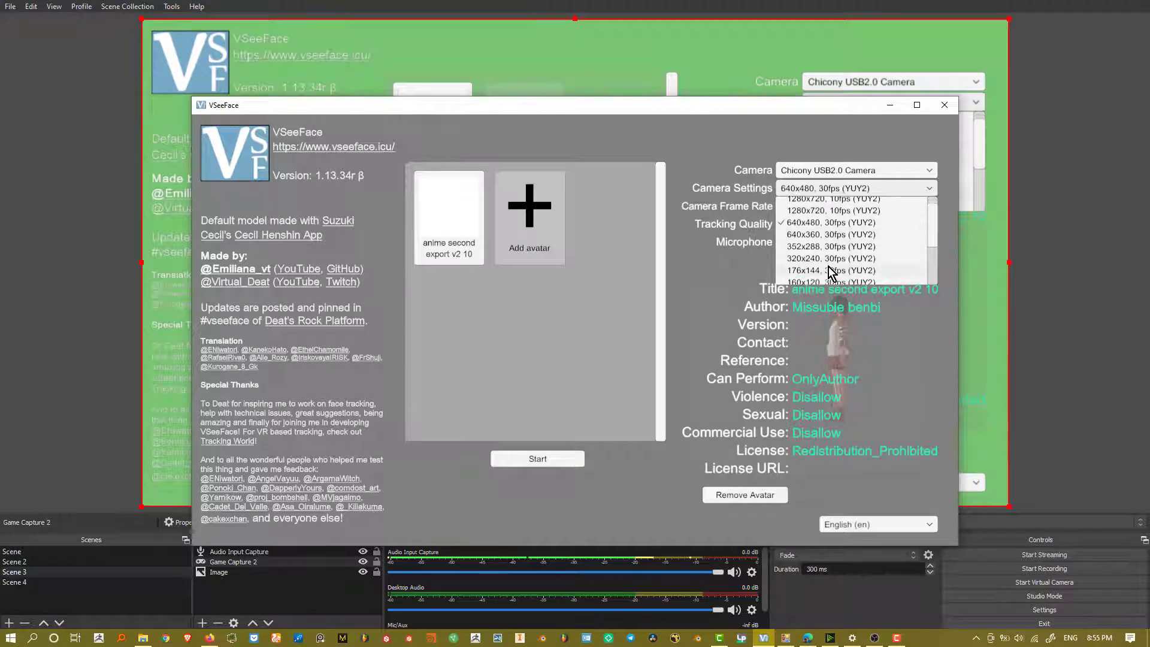
scroll(830, 271, "down", 2)
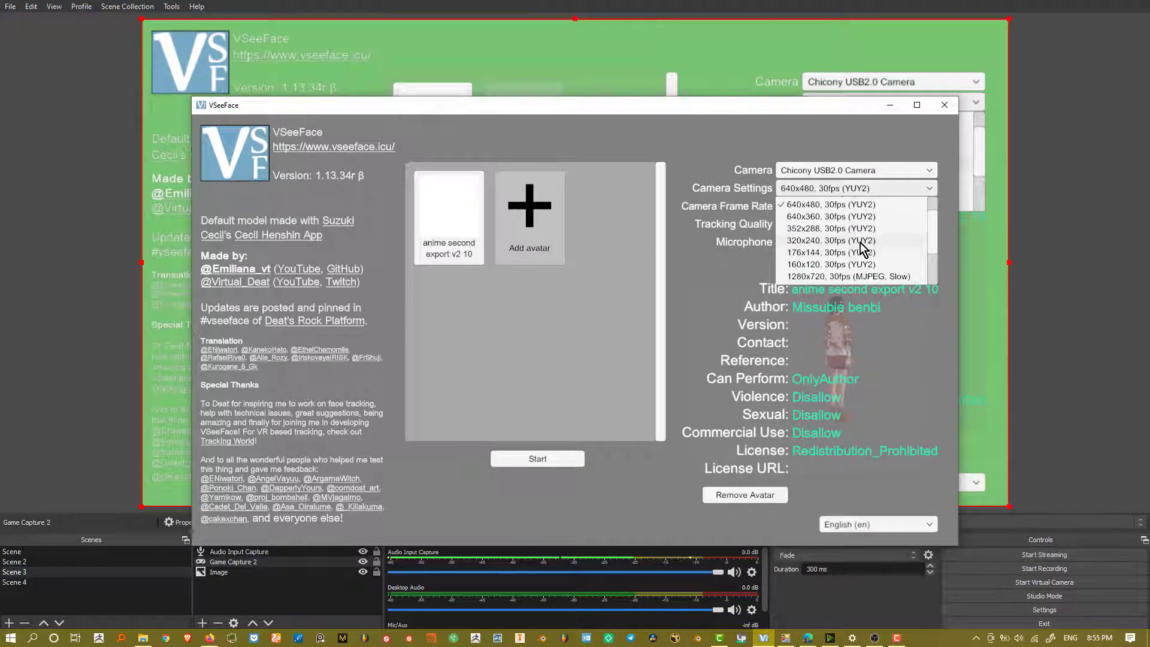
left_click(796, 241)
left_click(836, 203)
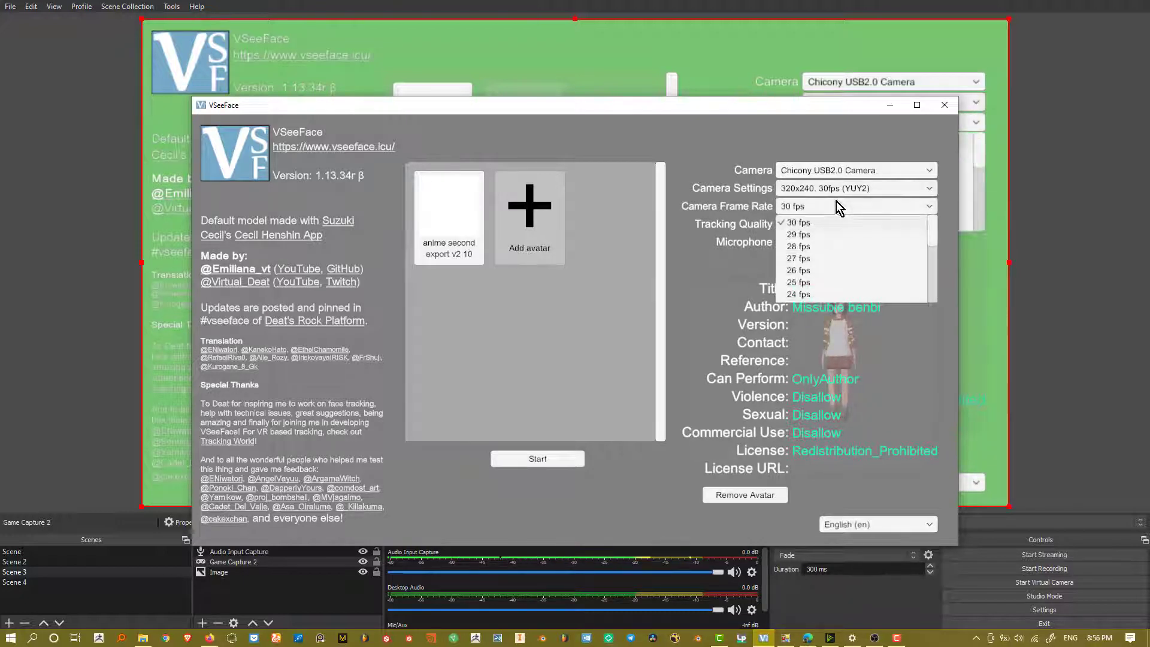
left_click(639, 372)
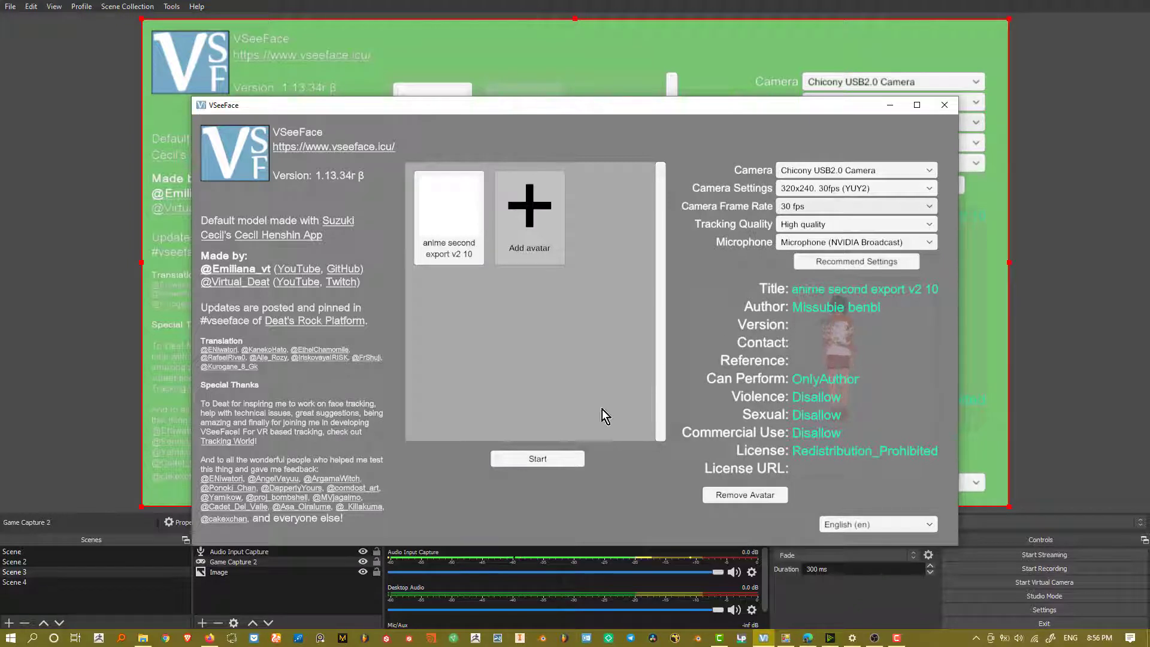
Track the avatar at 320x240, re-centre it, then return to the resolution list
left_click(562, 462)
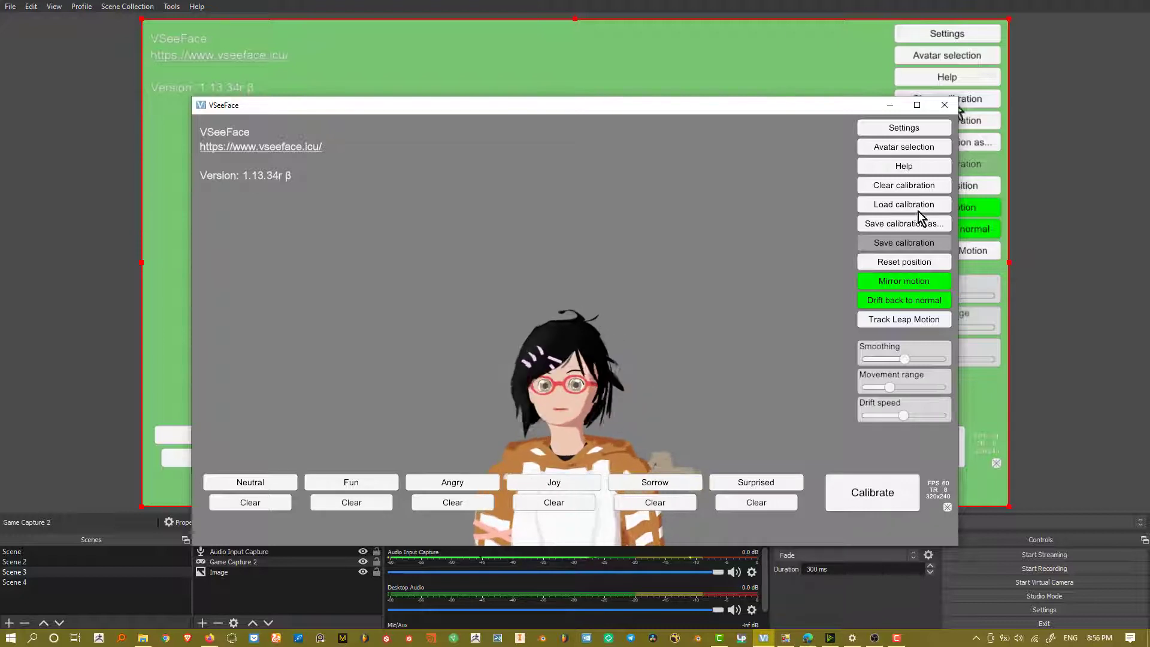
left_click(929, 257)
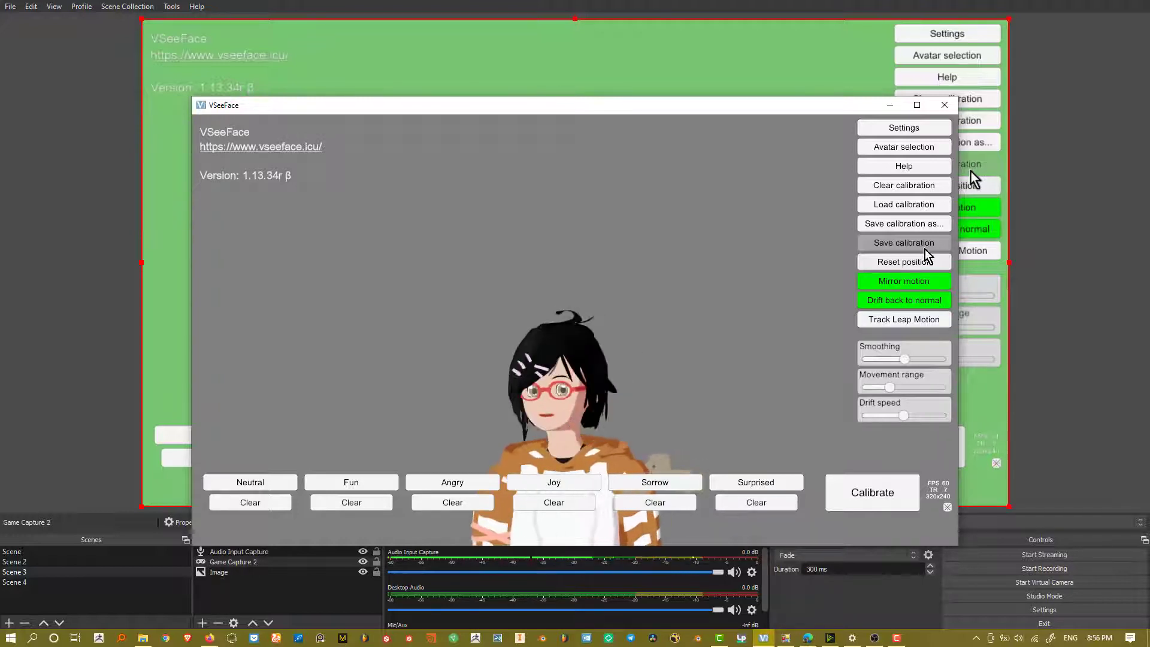
left_click(904, 147)
left_click(856, 188)
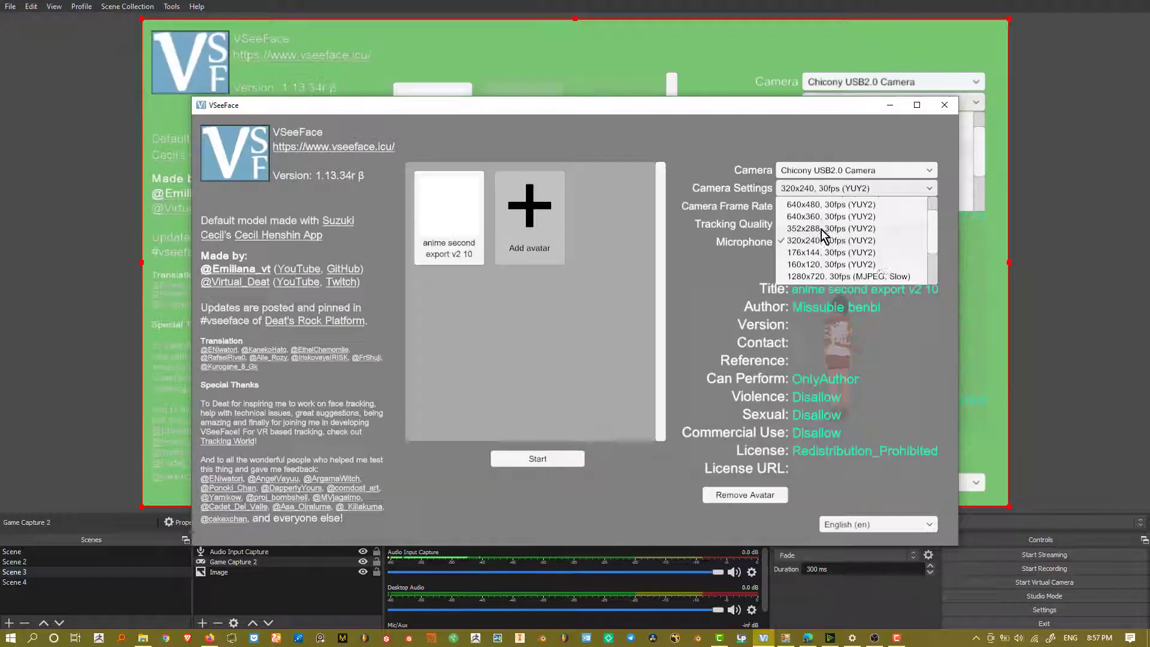
Choose 160x120, 30fps (YUY2), start tracking, re-centre the avatar and save the calibration
left_click(881, 264)
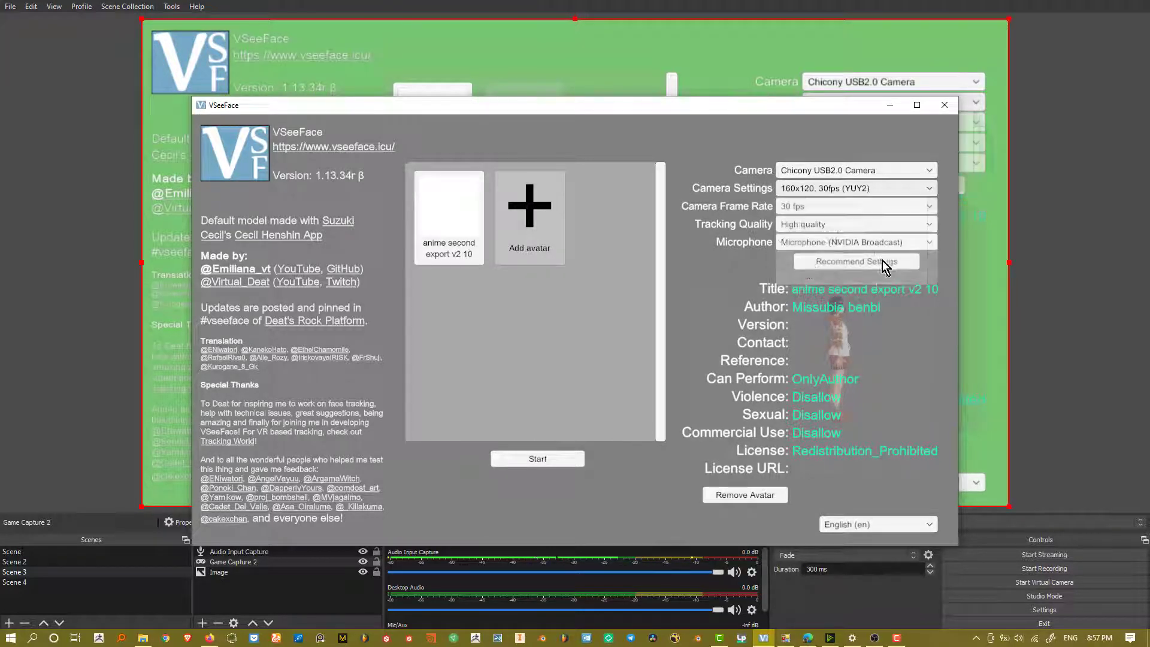
left_click(542, 457)
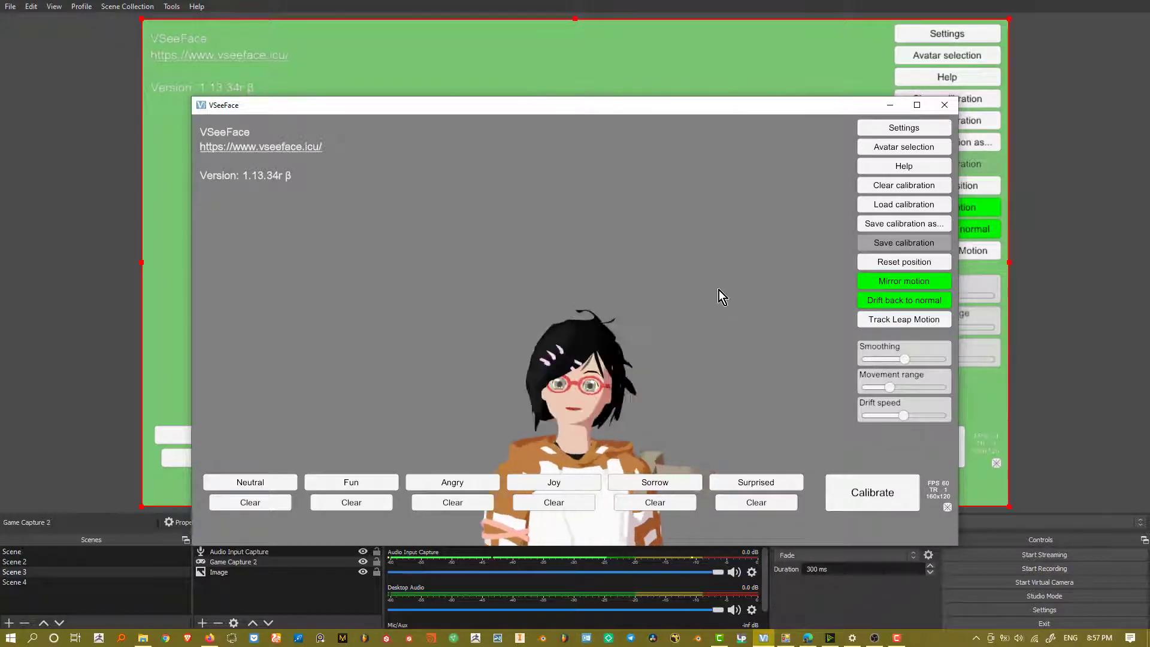
left_click(900, 264)
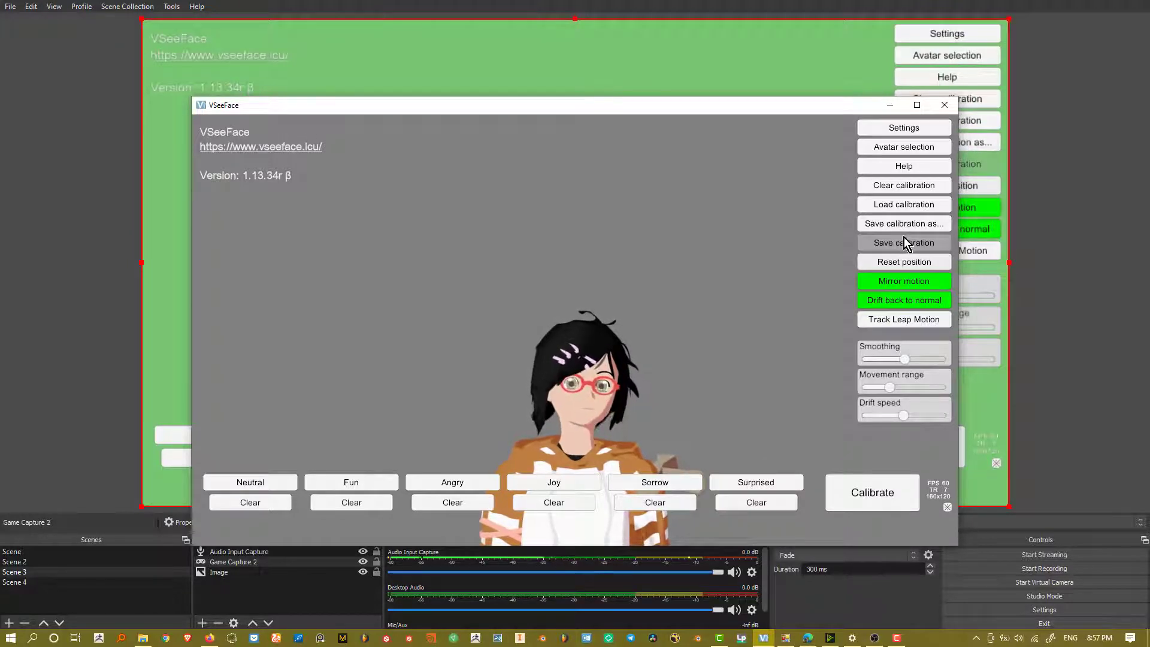
left_click(904, 242)
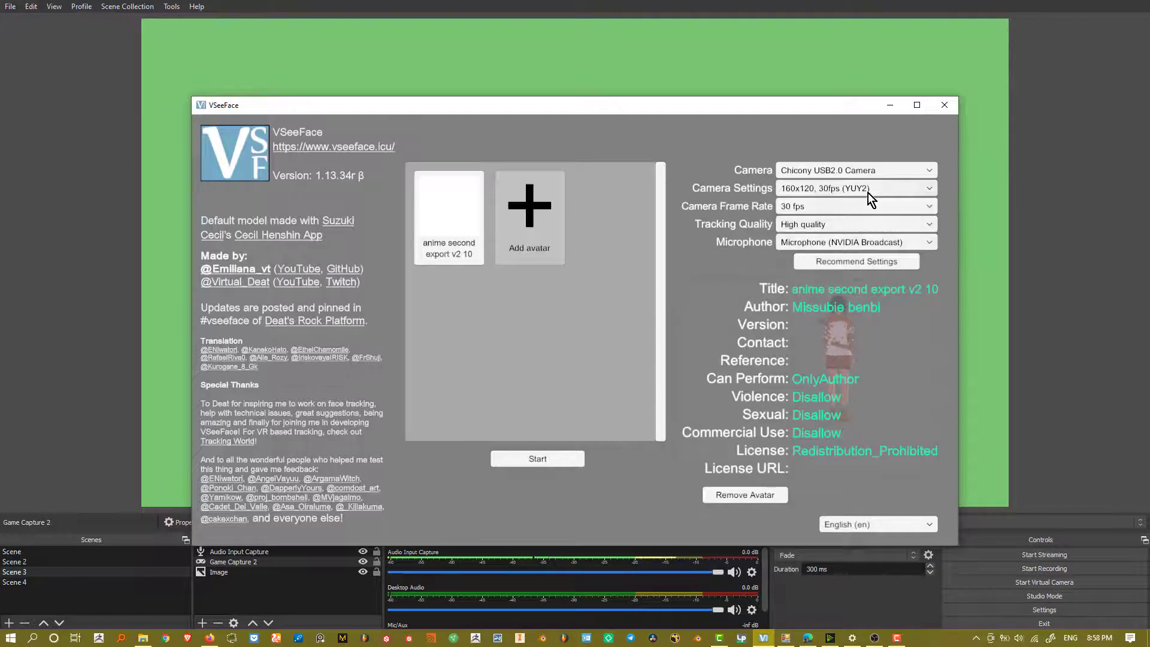
Choose 1280x720, 30fps (MJPEG, Slow) and start tracking at that resolution
left_click(865, 190)
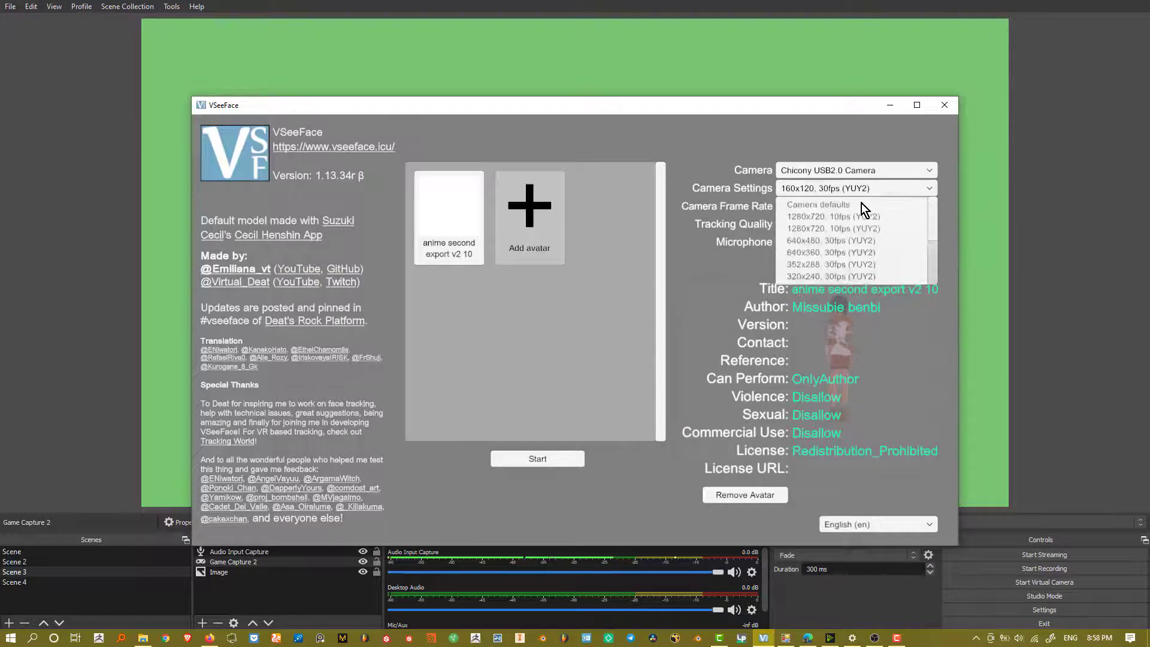
scroll(868, 224, "down", 3)
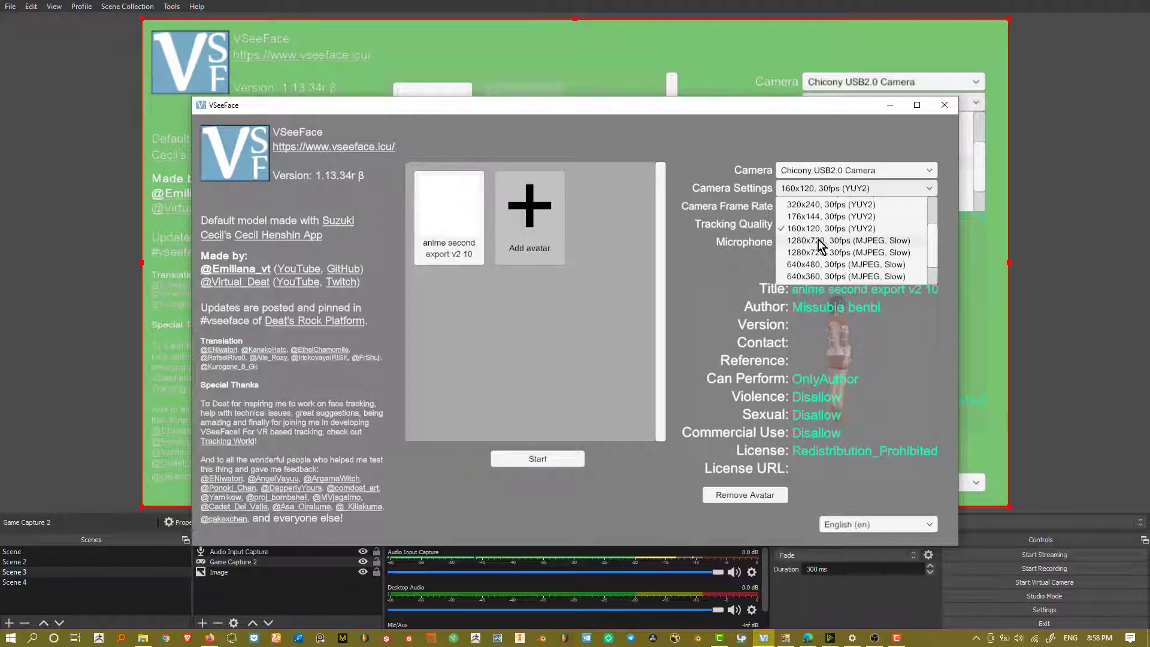
left_click(851, 241)
left_click(539, 458)
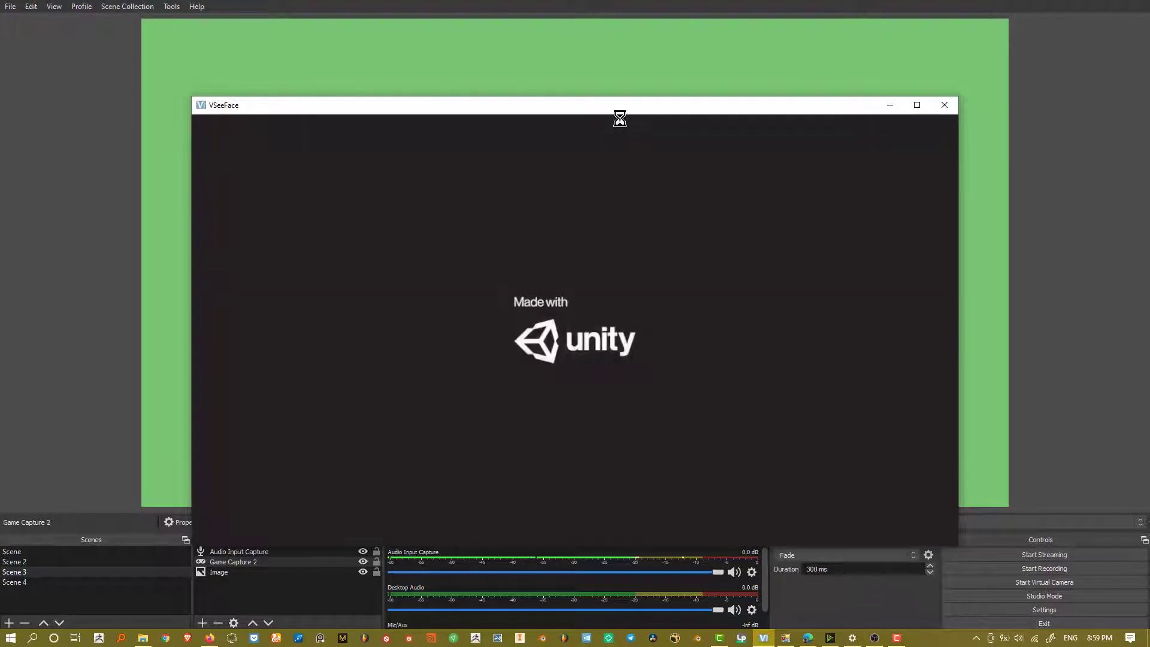
Move the VSeeFace window and browse the current camera's resolution list
left_click_drag(612, 112, 648, 135)
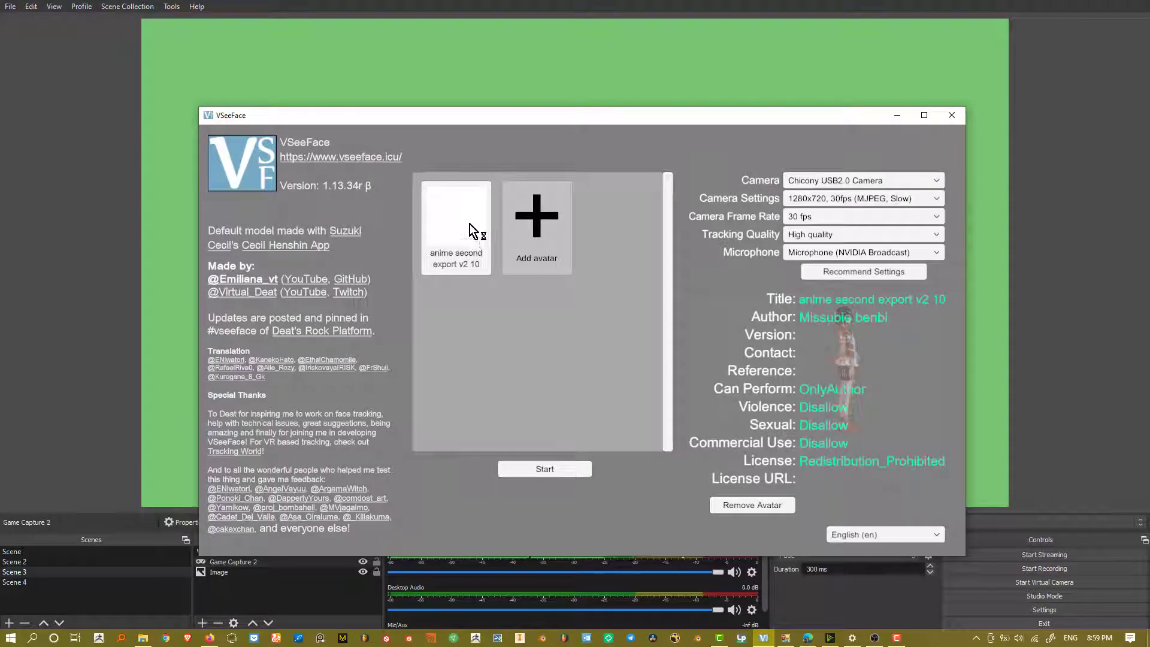
left_click(796, 201)
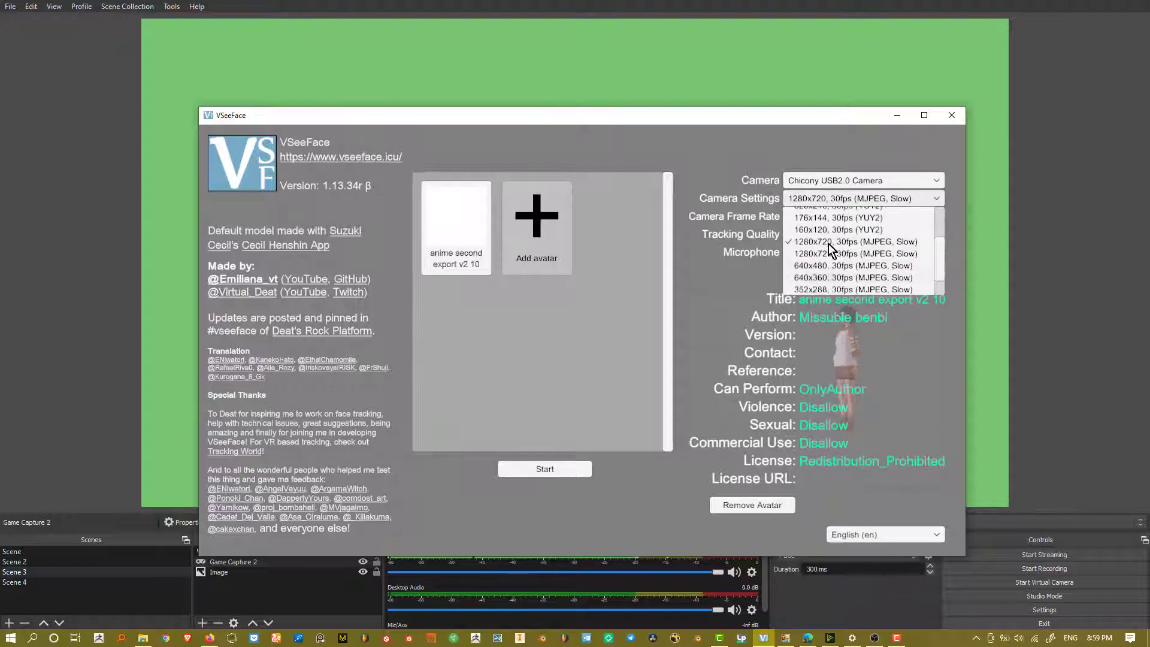
scroll(831, 284, "up", 2)
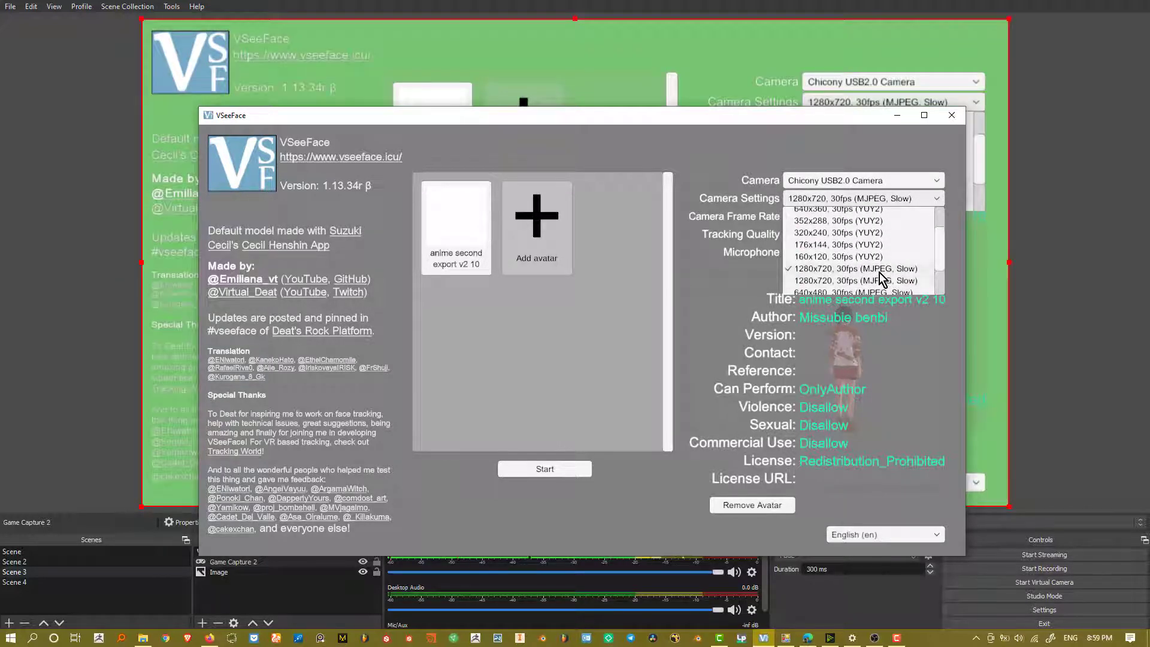
scroll(880, 276, "up", 3)
scroll(880, 277, "up", 2)
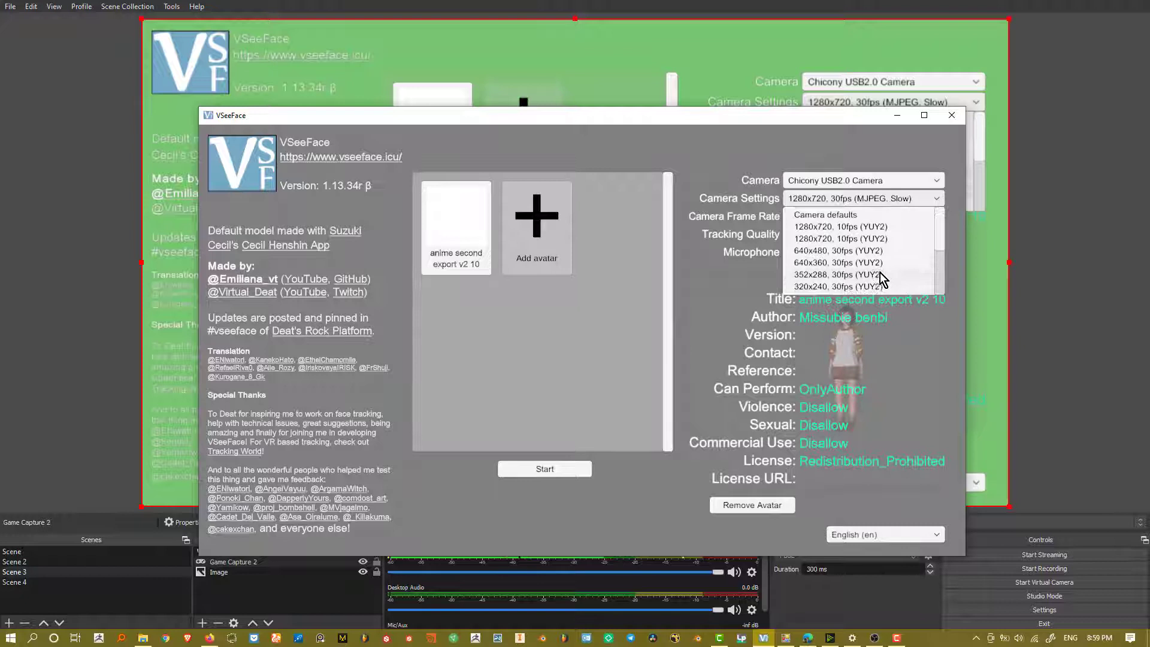
left_click(872, 181)
Switch the camera to USB 5M and choose 2592x1944, 2fps (YUY2)
left_click(871, 181)
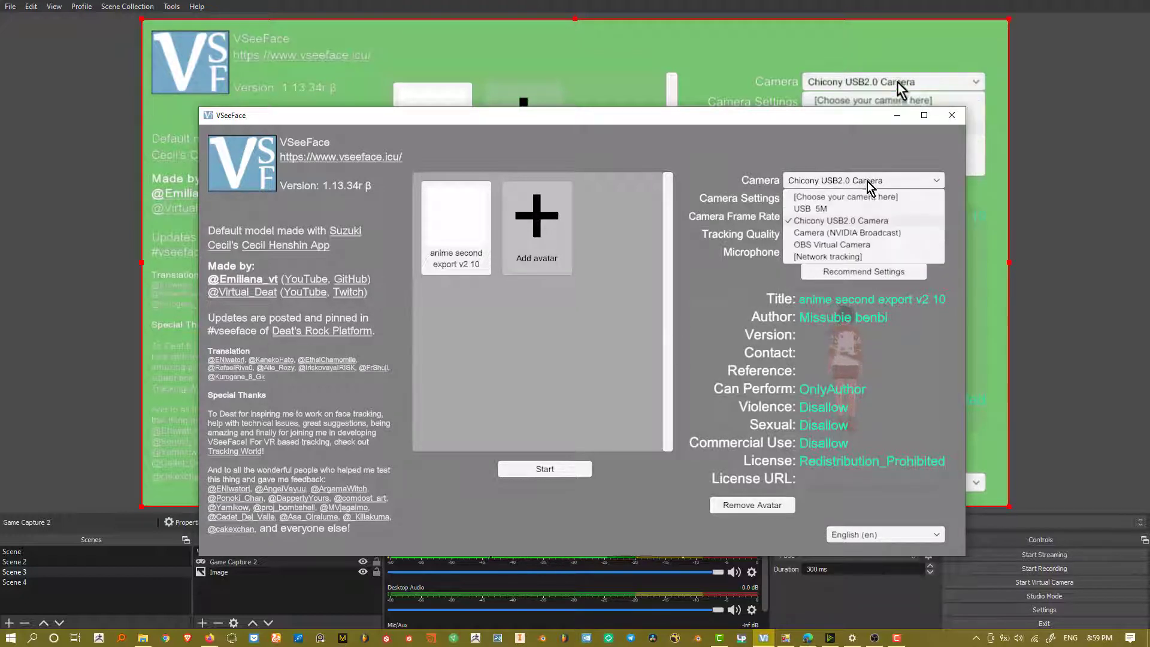
left_click(858, 208)
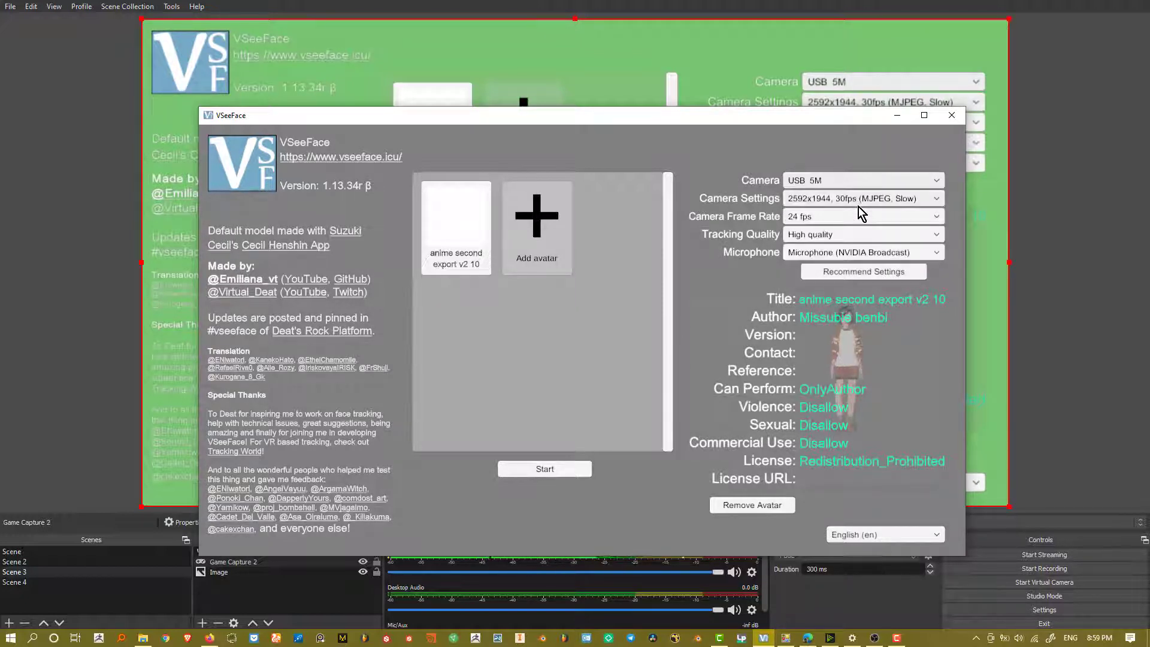
left_click(860, 199)
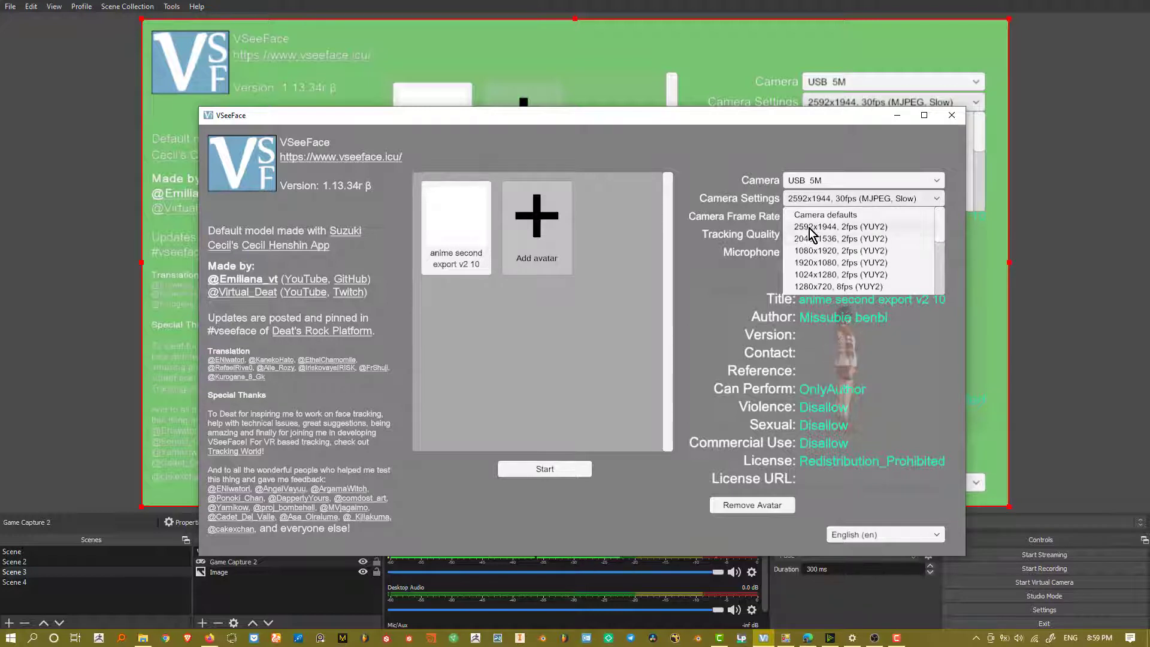
left_click(848, 228)
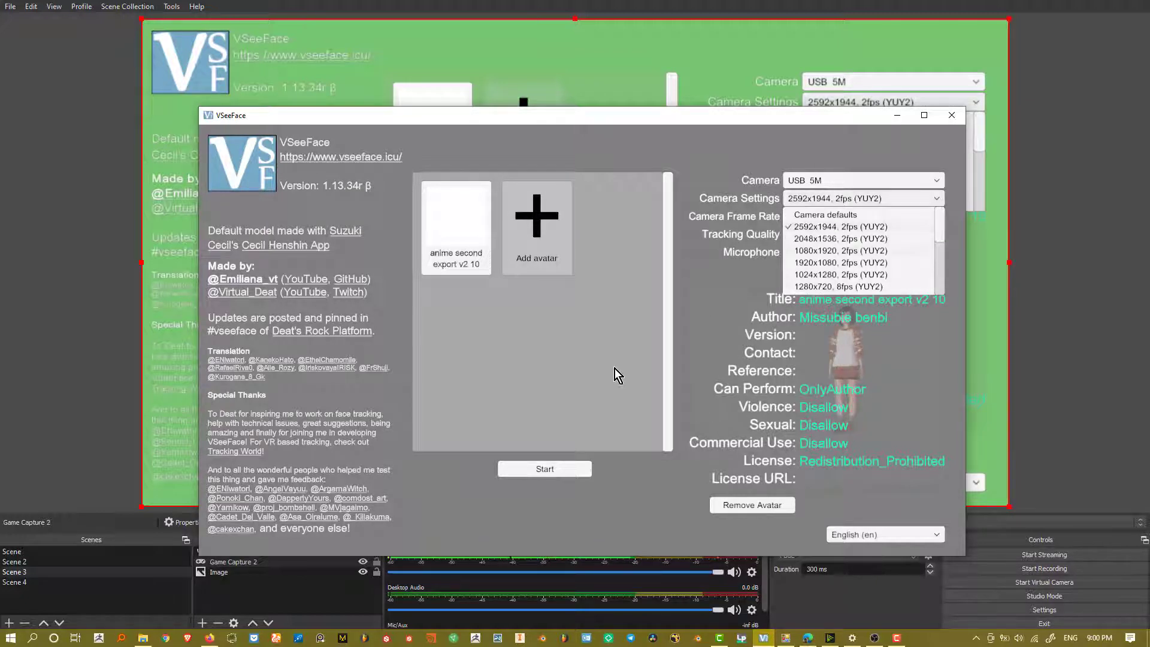
left_click(561, 462)
Start tracking from the USB 5M camera at 2592x1944, 2fps
left_click(563, 466)
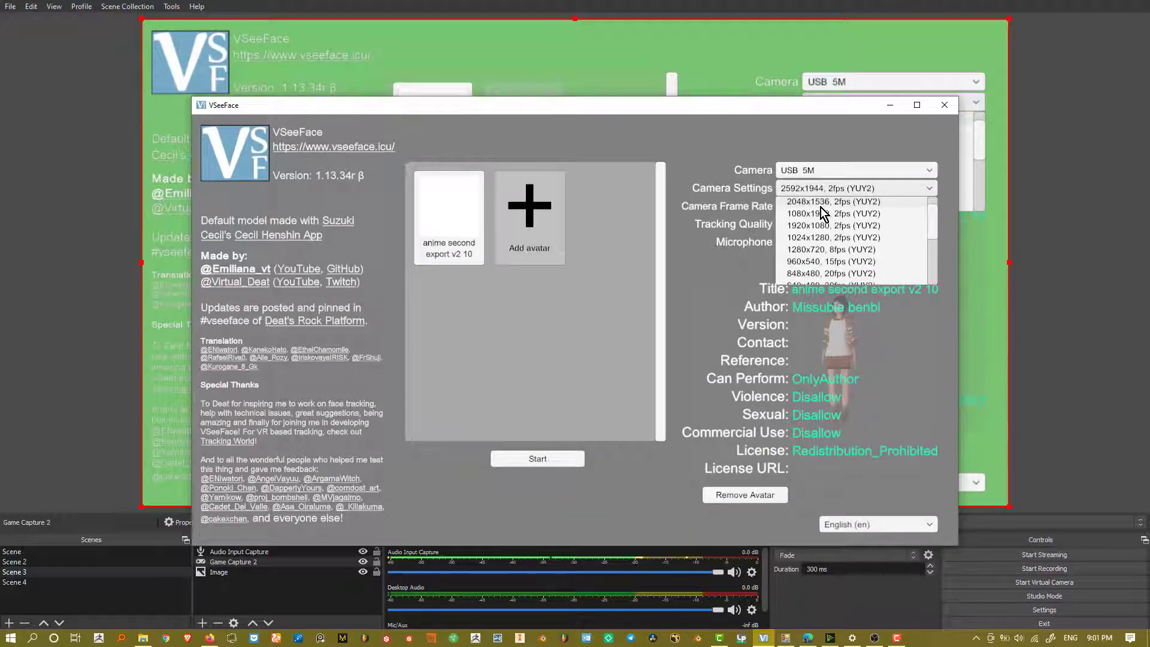
Choose 2592x1944, 30fps (MJPEG, Slow) and set the camera frame rate to 30 fps
scroll(821, 212, "down", 4)
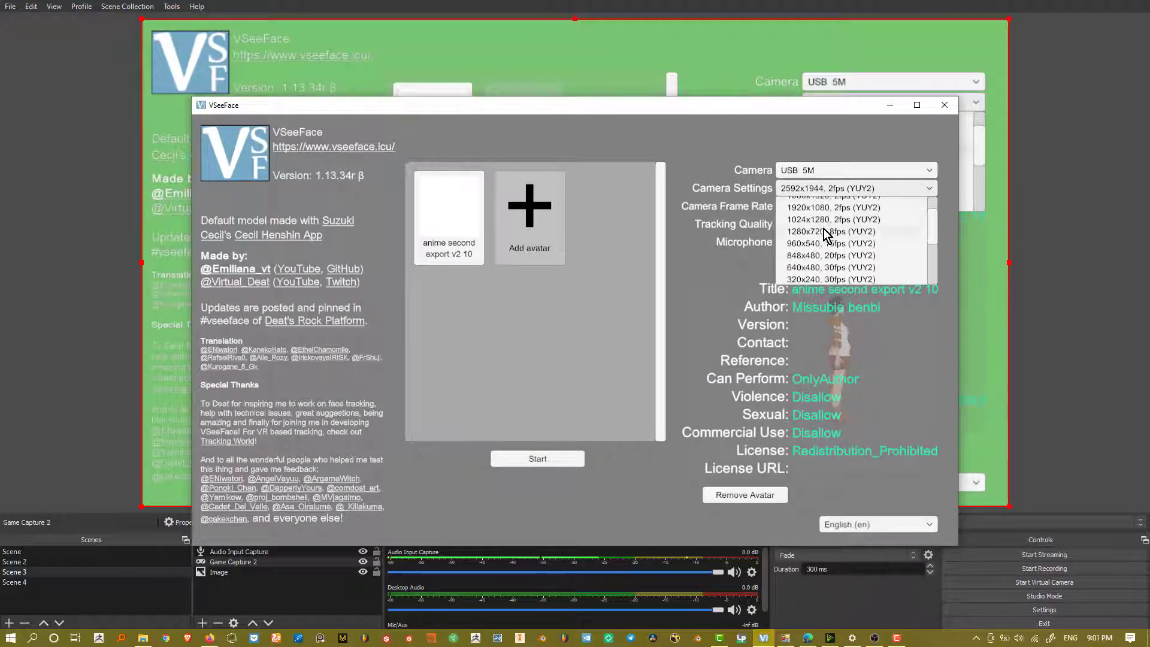
scroll(886, 257, "down", 1)
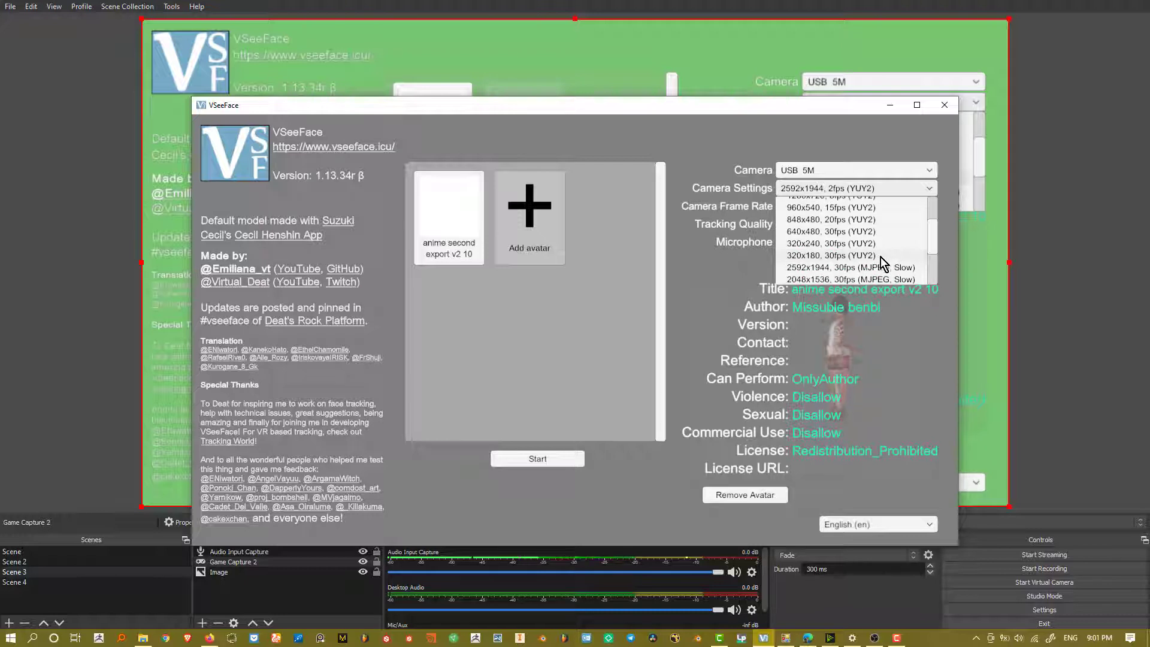
scroll(875, 264, "down", 1)
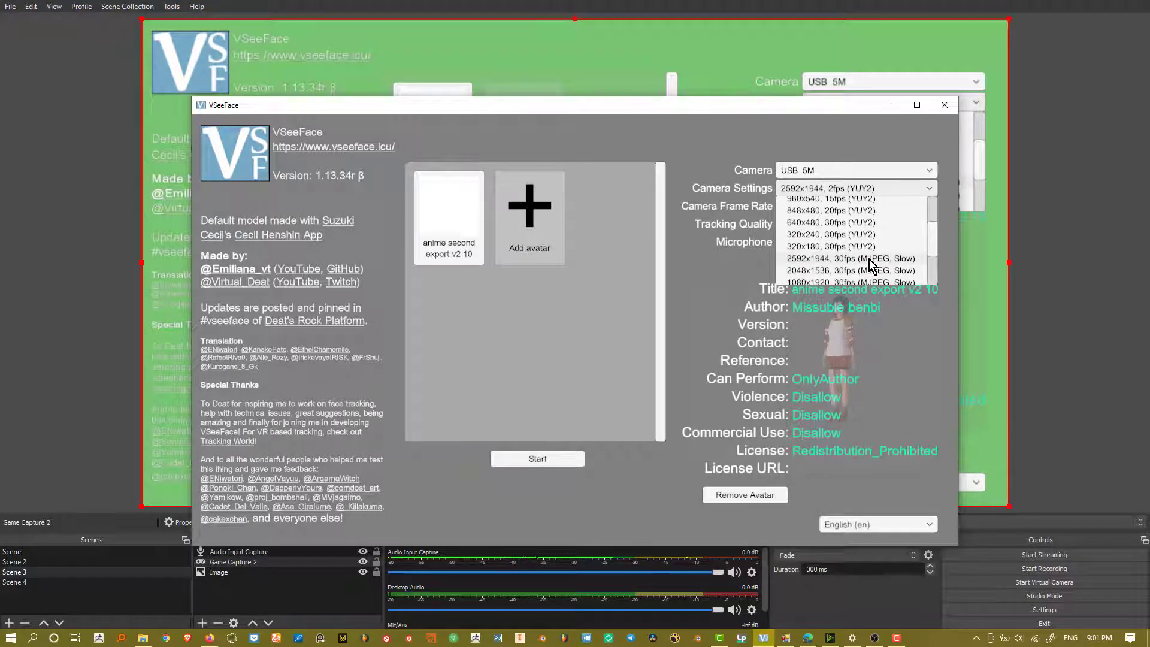
left_click(869, 259)
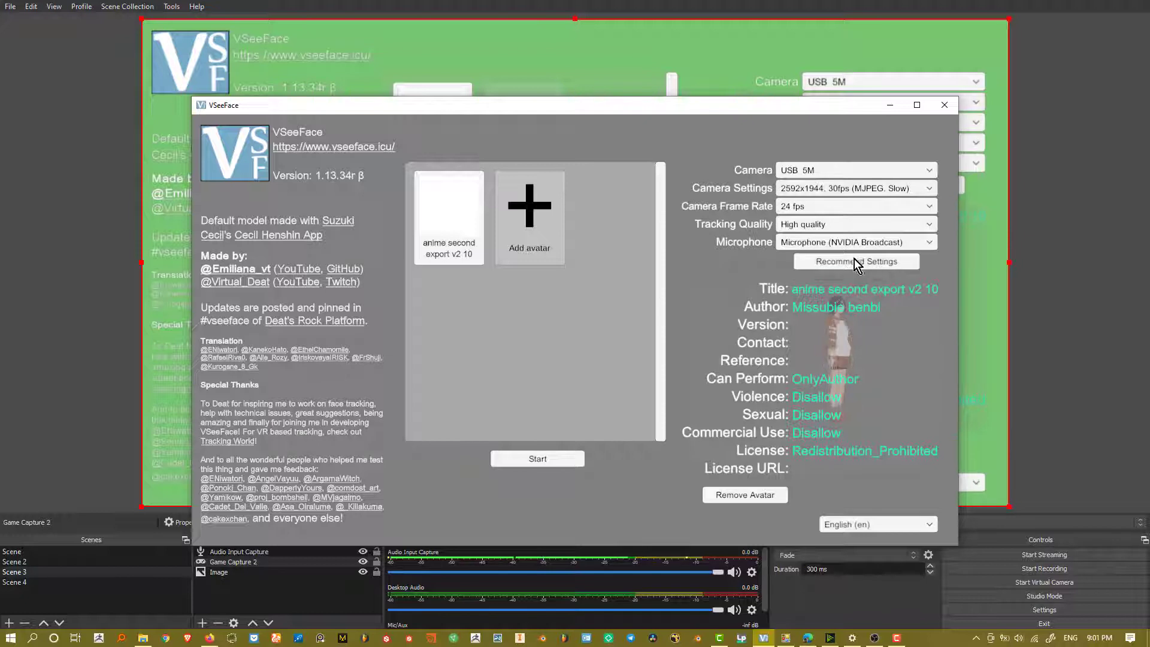
left_click(803, 211)
left_click(814, 226)
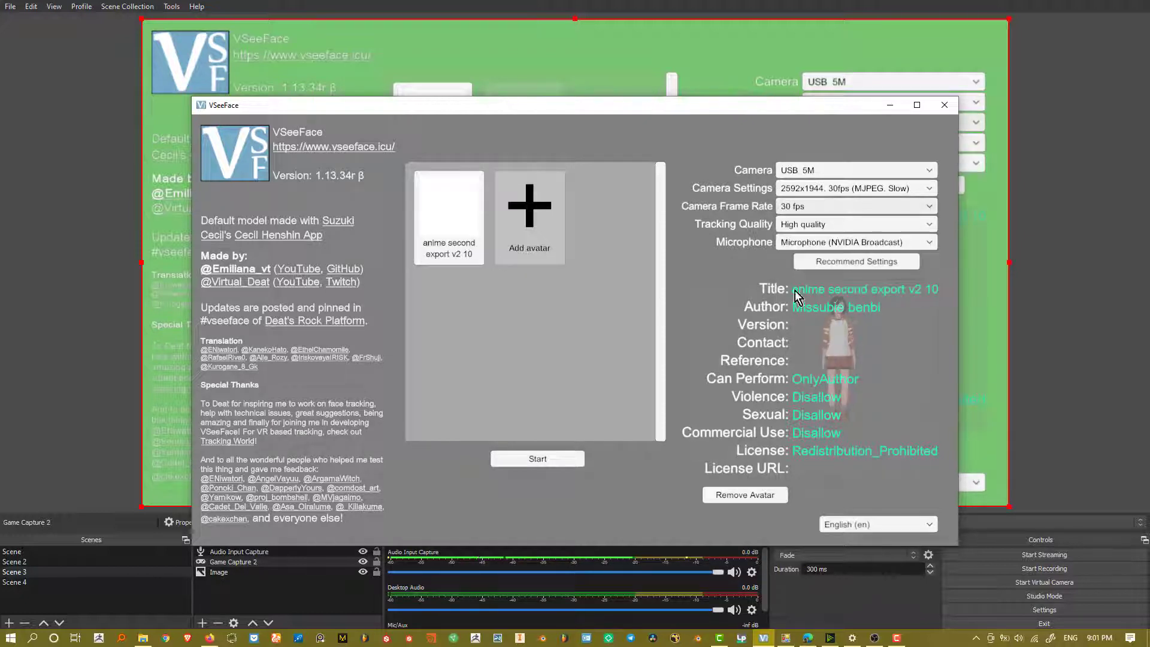
Check the tracking quality and microphone options unchanged, then start tracking
left_click(841, 225)
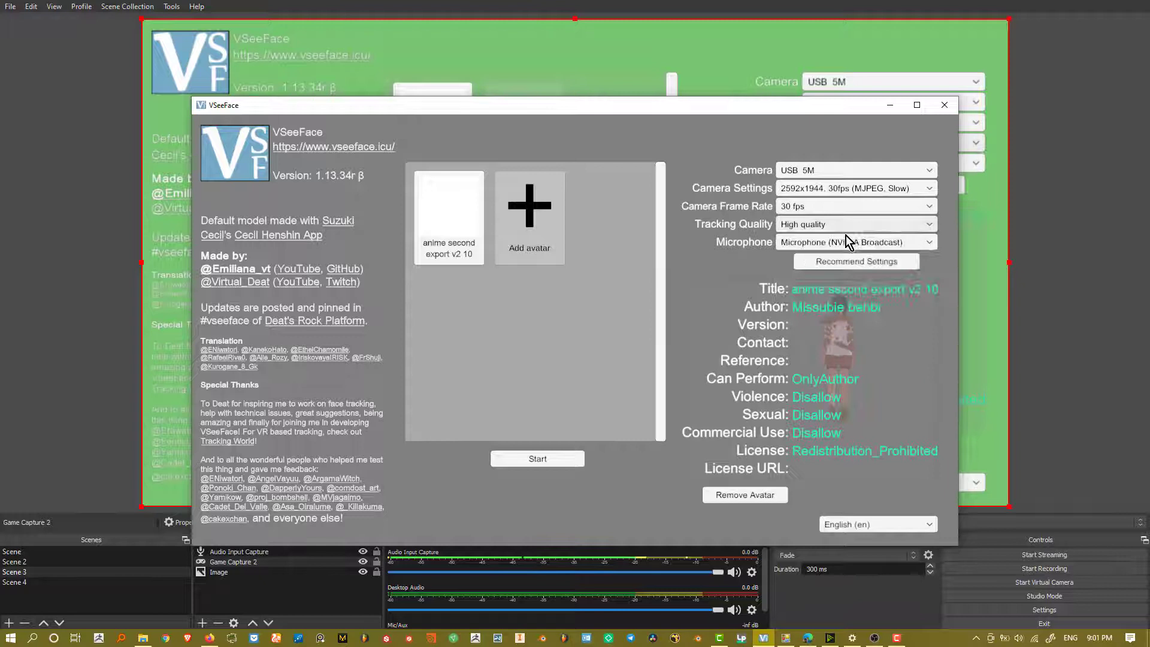
left_click(847, 242)
left_click(617, 464)
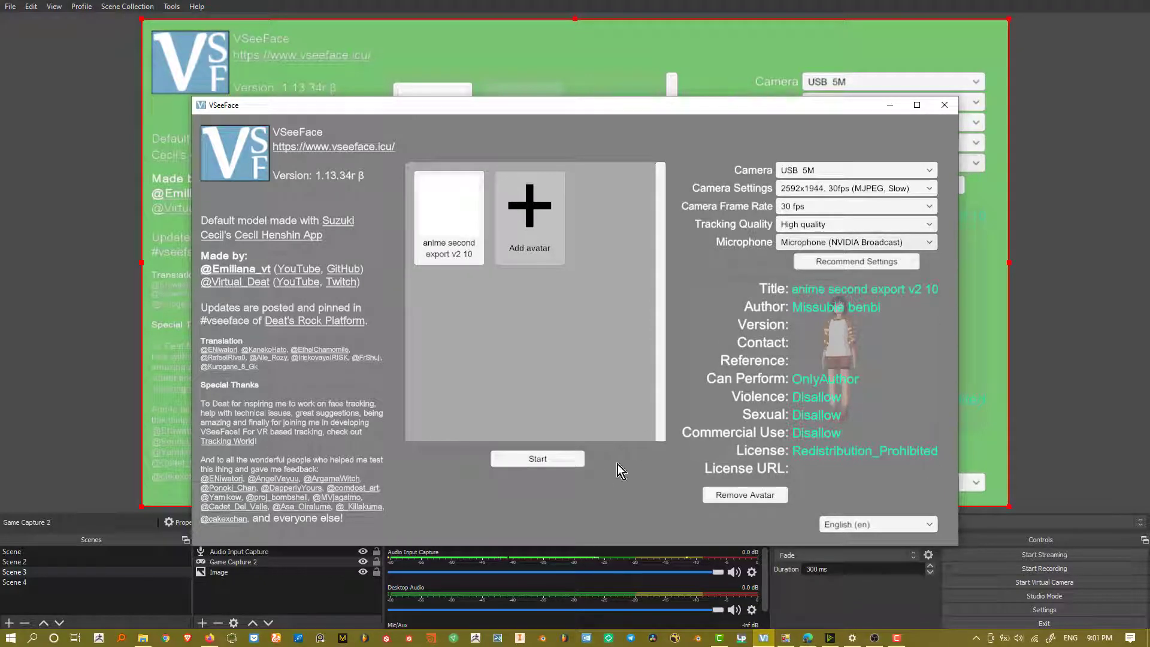
left_click(567, 466)
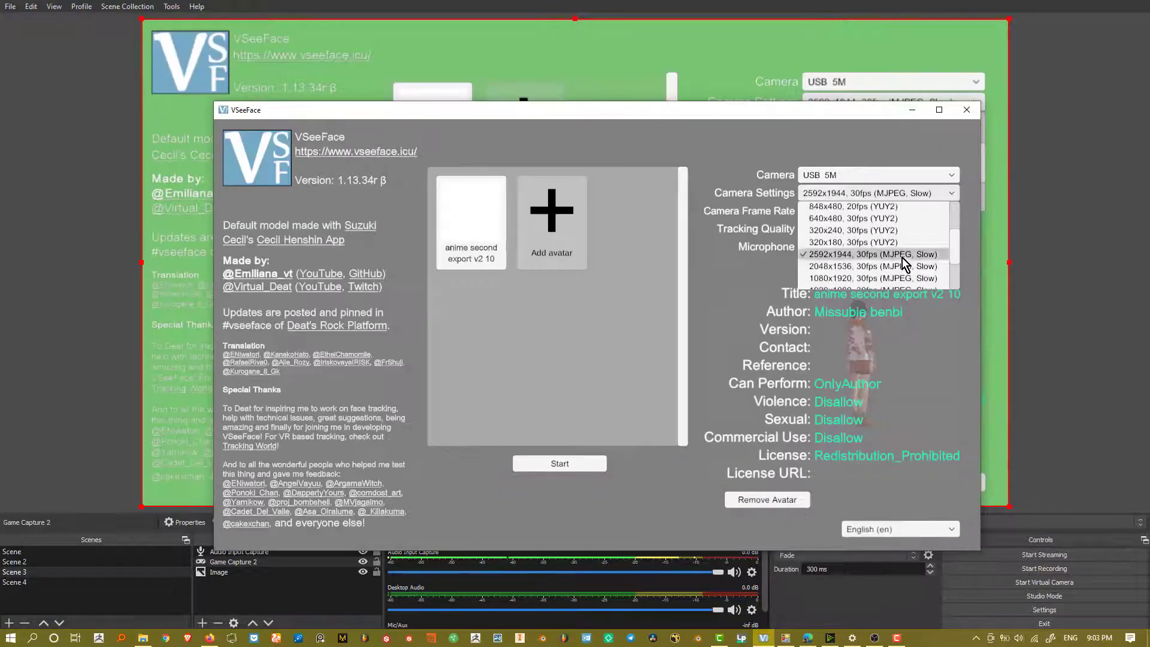
Keep 2592x1944, lower the camera frame rate to 20 fps, and start tracking
left_click(902, 257)
left_click(835, 213)
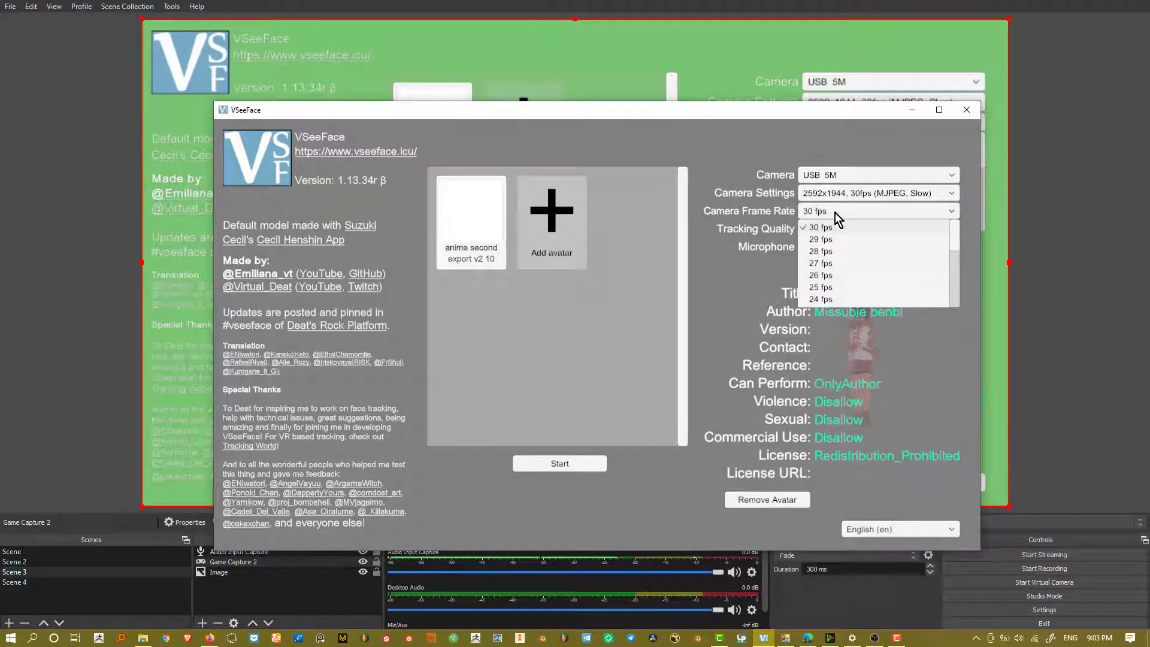
scroll(834, 256, "down", 3)
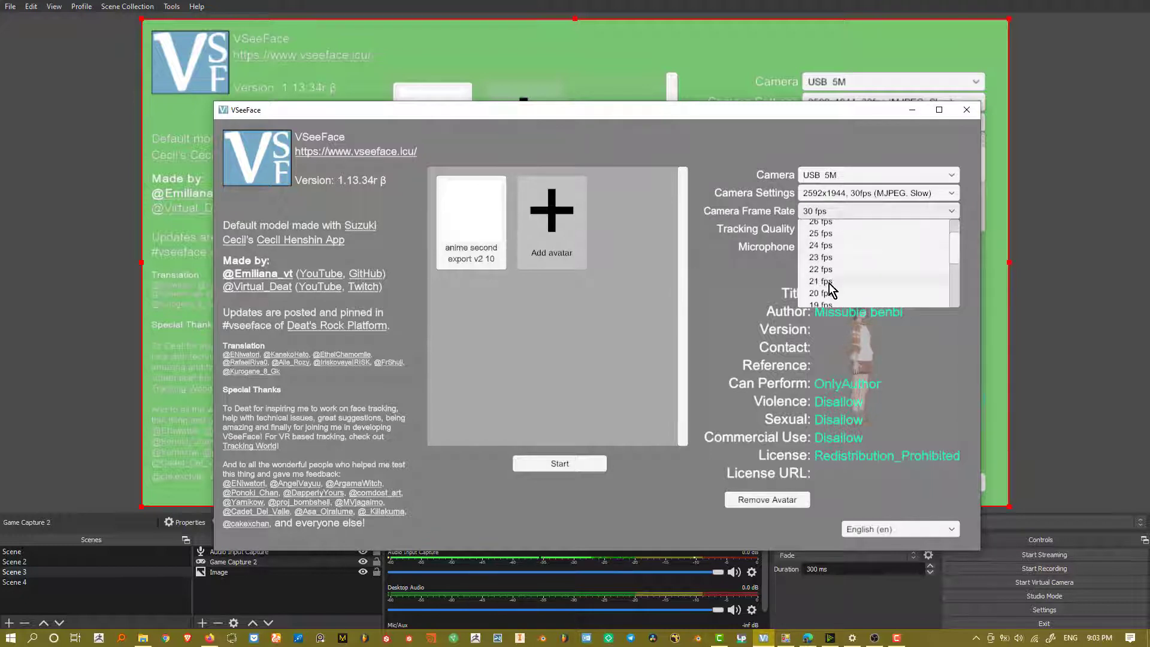
left_click(829, 293)
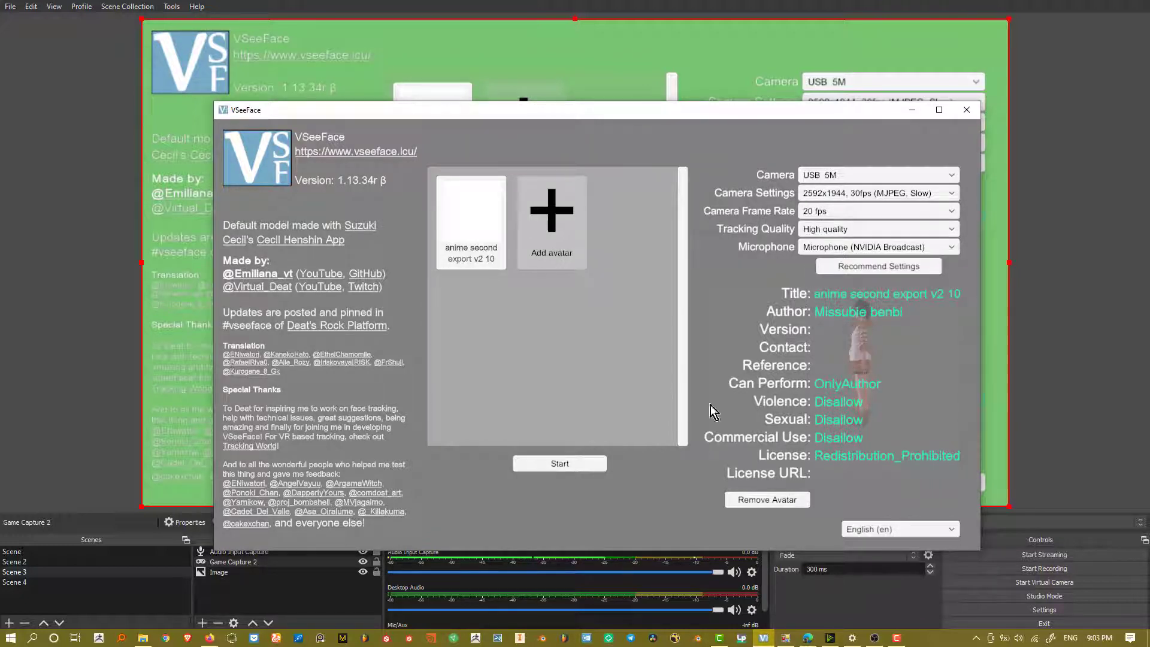
left_click(566, 465)
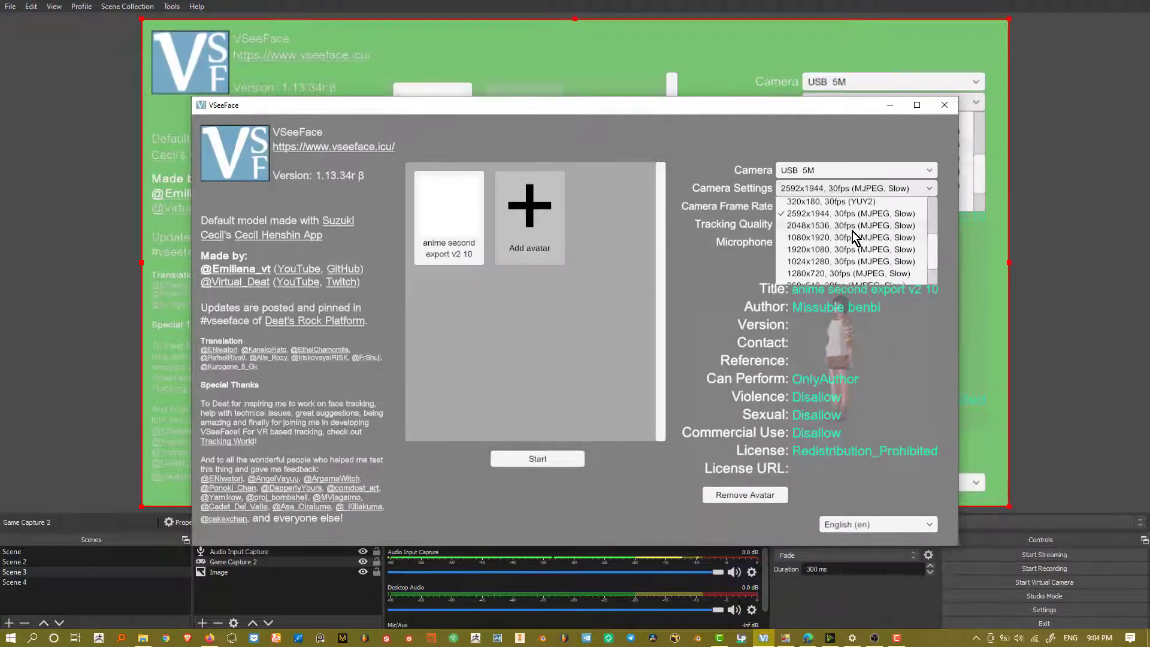
Start avatar tracking from the 2048x1536 (MJPEG) camera feed, keeping the frame rate at 20 fps
left_click(800, 226)
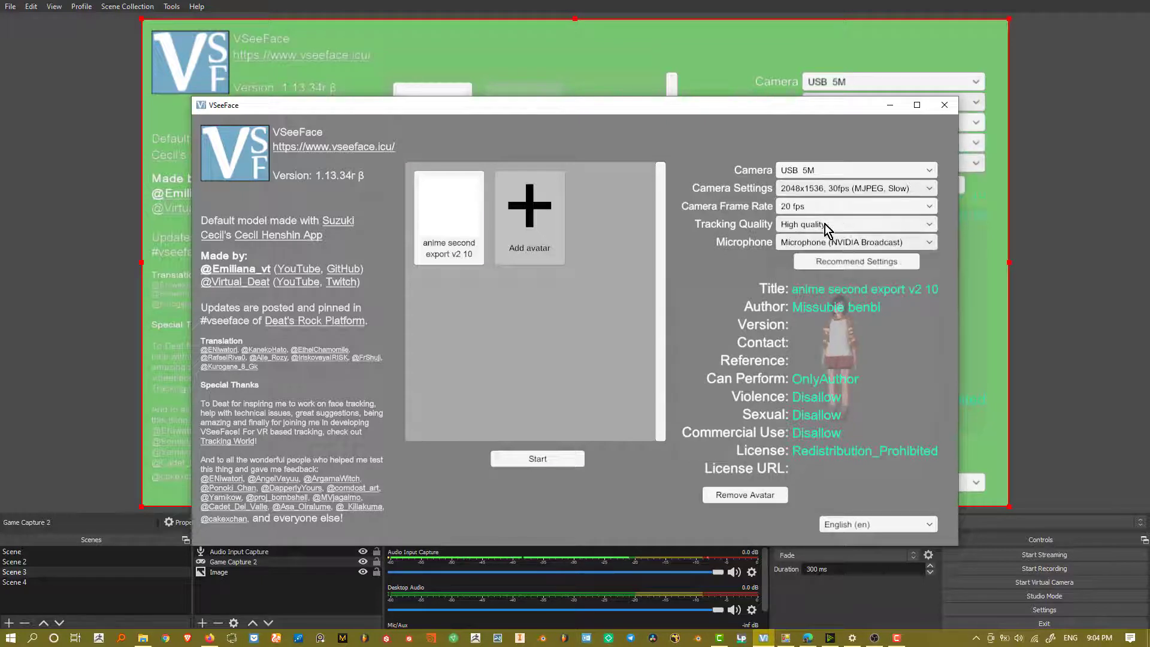
left_click(797, 210)
left_click(627, 354)
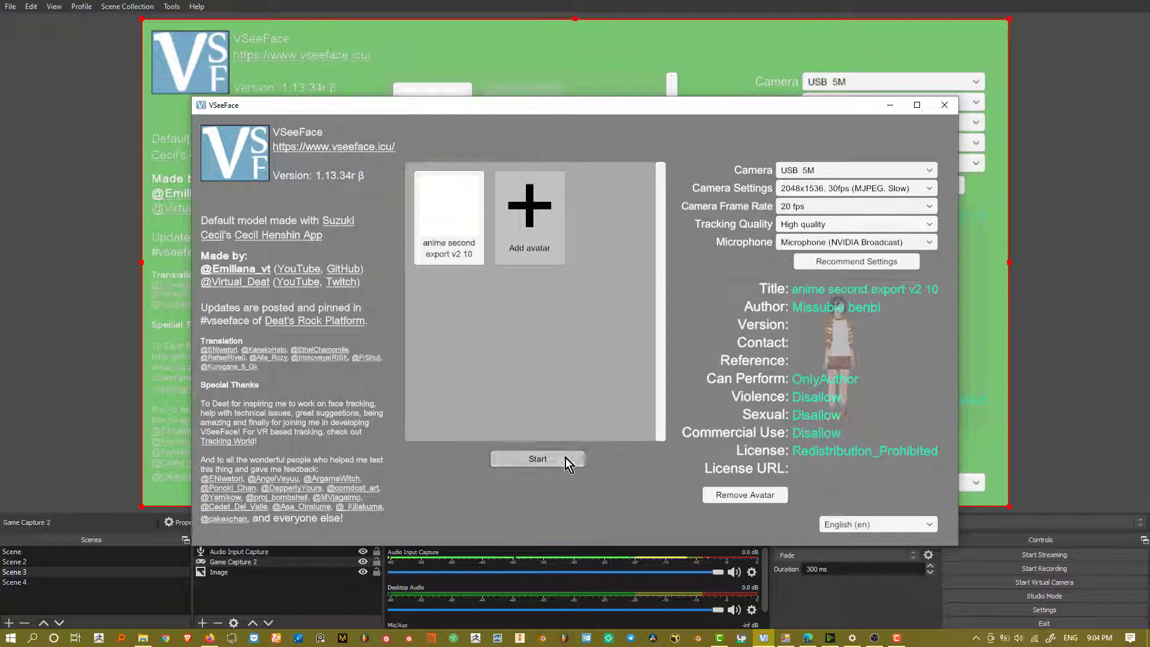
left_click(565, 457)
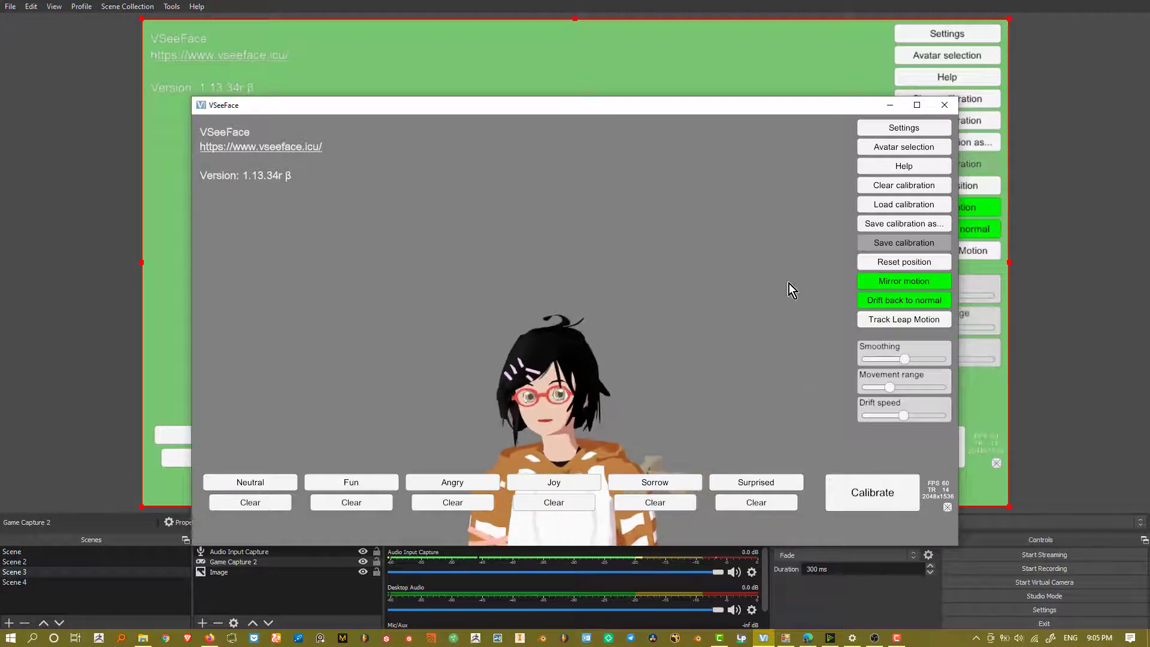
Back in camera setup, set the frame rate to 30 fps and restart avatar tracking
left_click(904, 147)
left_click(799, 193)
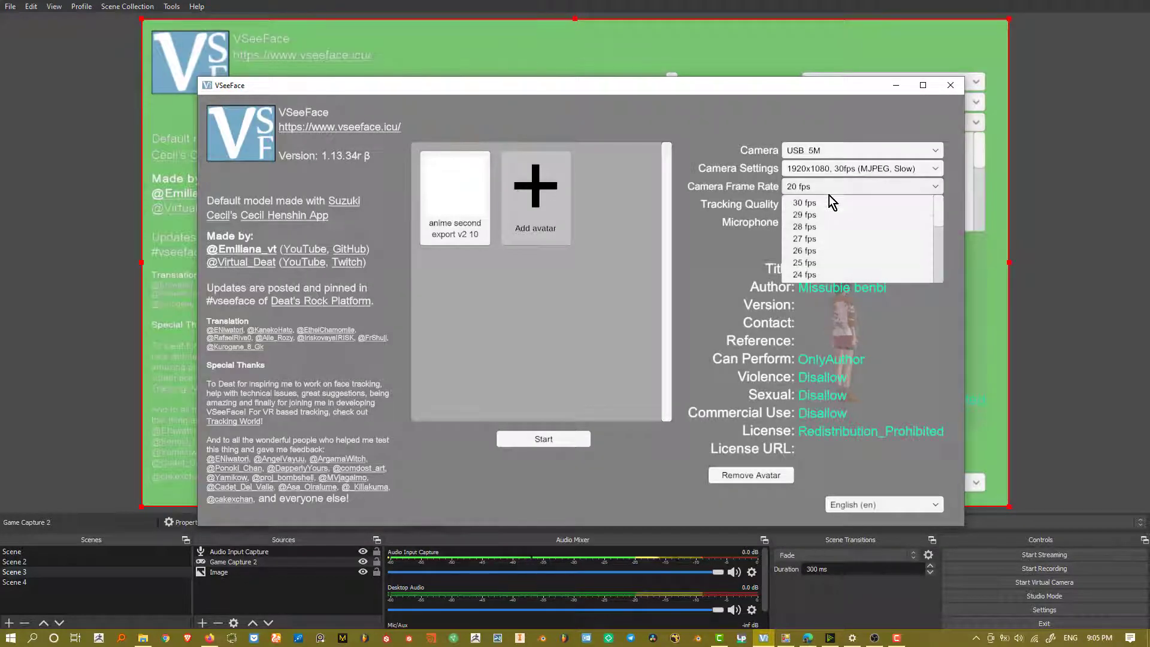
left_click(836, 203)
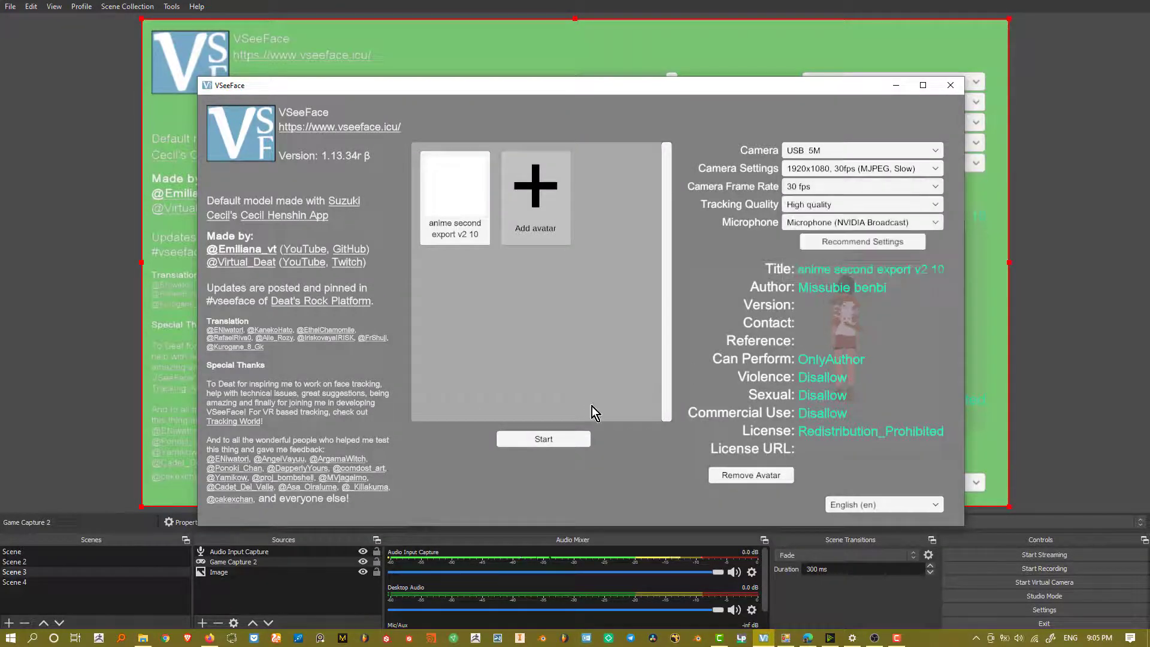
left_click(555, 438)
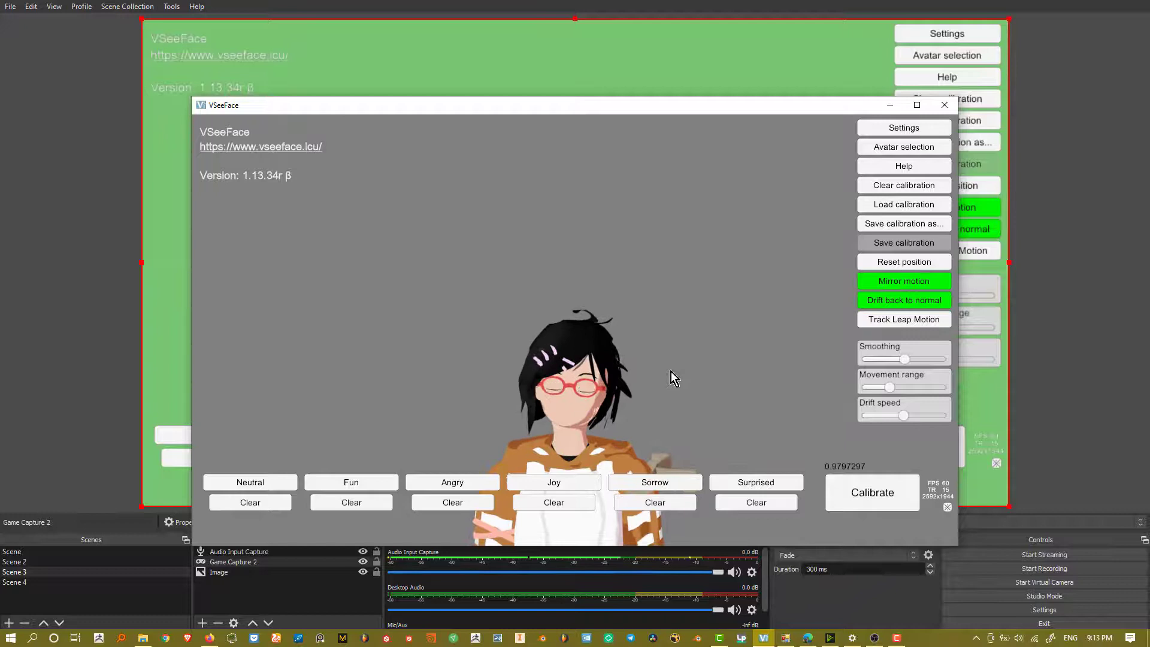
Confirm Experimental expression detection is enabled in the General settings
left_click(905, 128)
left_click(808, 128)
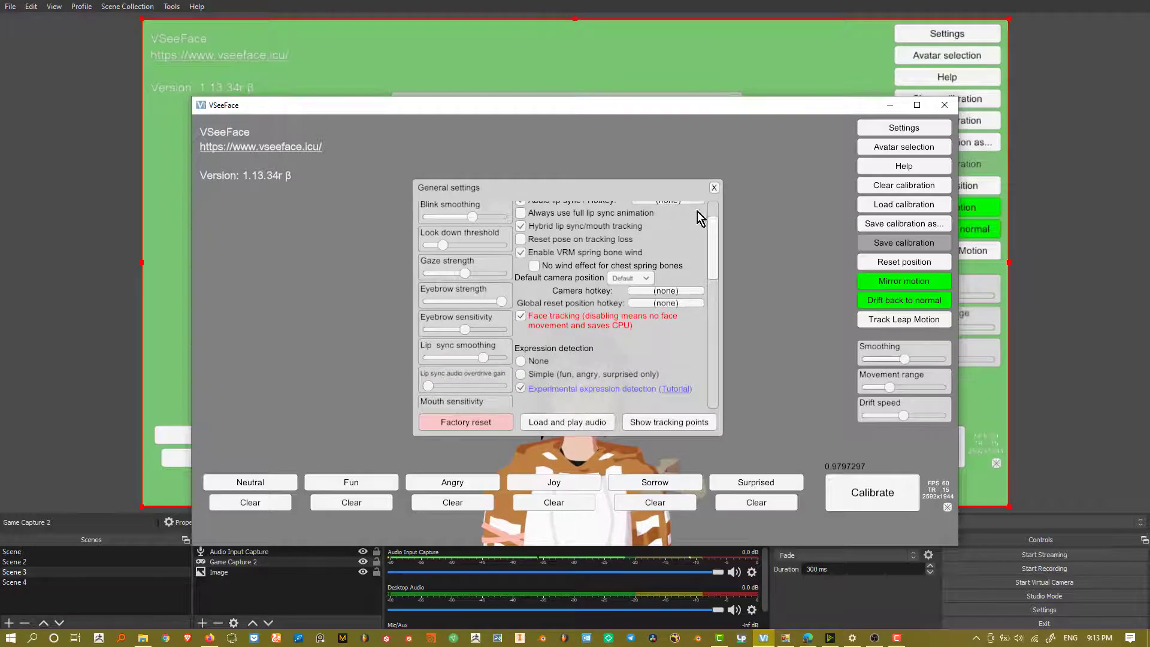
left_click(713, 188)
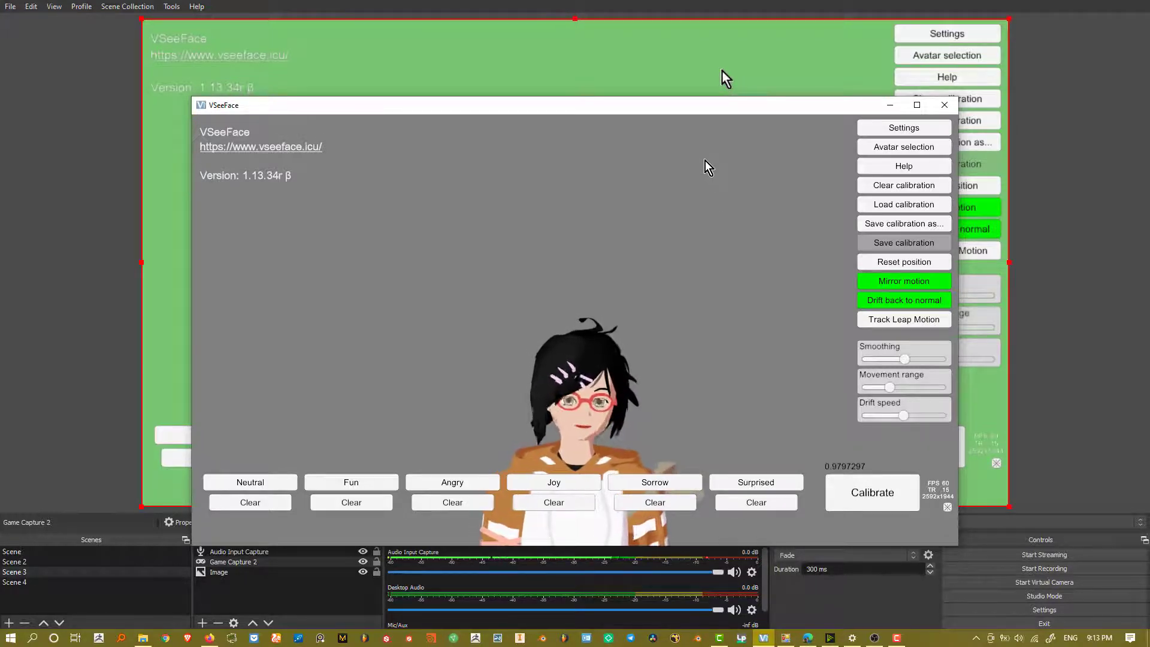
Record a Sorrow sample while holding a sad face, moving and blinking
left_click(637, 483)
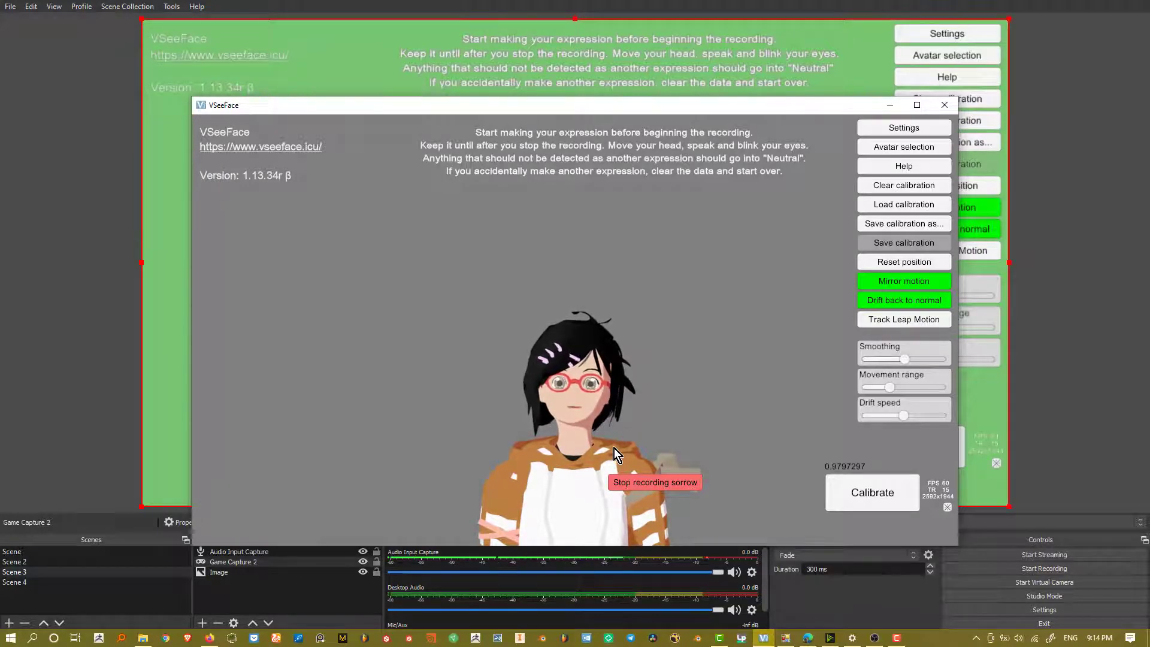
left_click(648, 476)
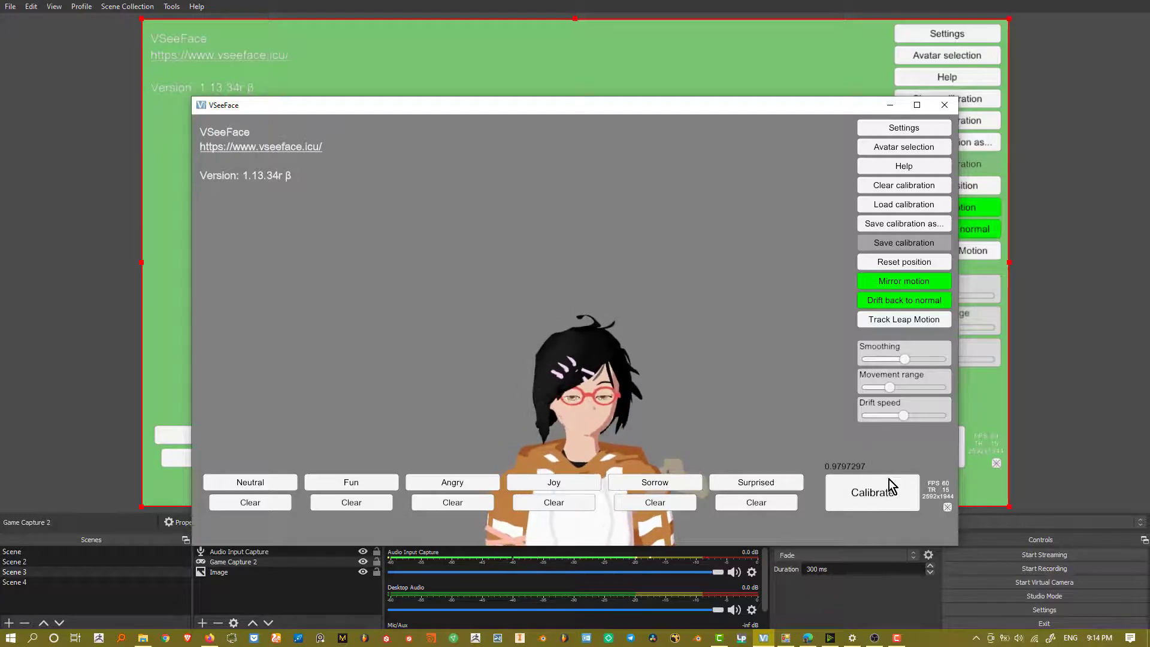
Retrain expression detection on the recorded samples, bringing the score to 0.9444444
left_click(849, 487)
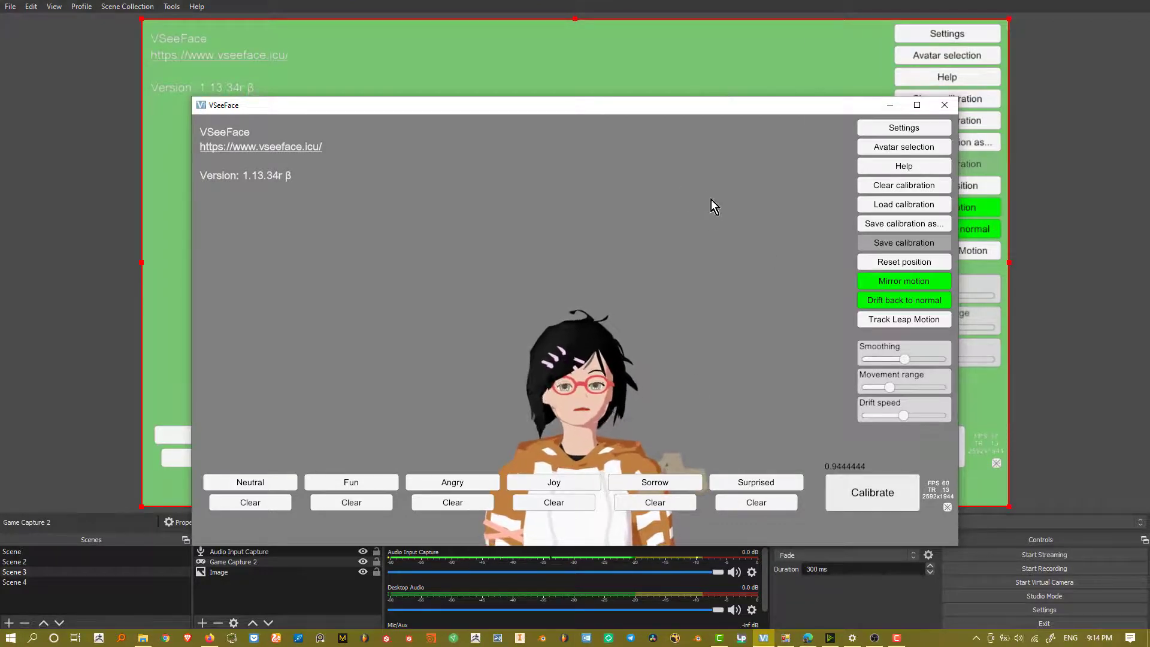